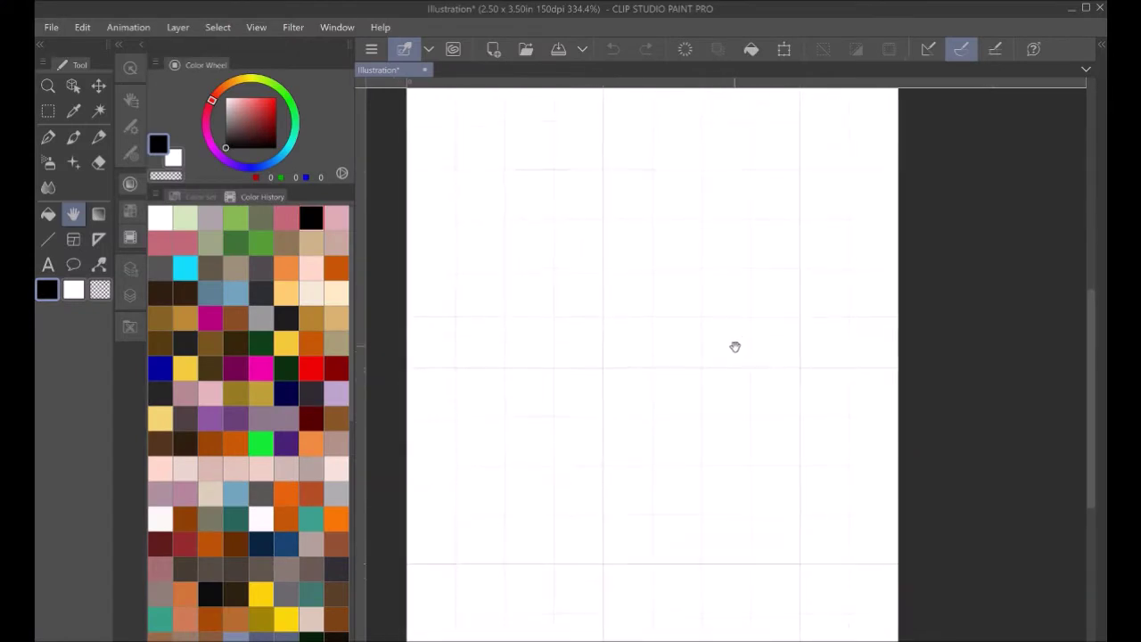
# - Sketch the outline of a long-tailed animal in black, with an arched back, belly line, legs, curled tail and rough head
pyautogui.moveTo(583, 315); pyautogui.dragTo(581, 457)
pyautogui.press('p')
pyautogui.moveTo(477, 436); pyautogui.dragTo(564, 370)
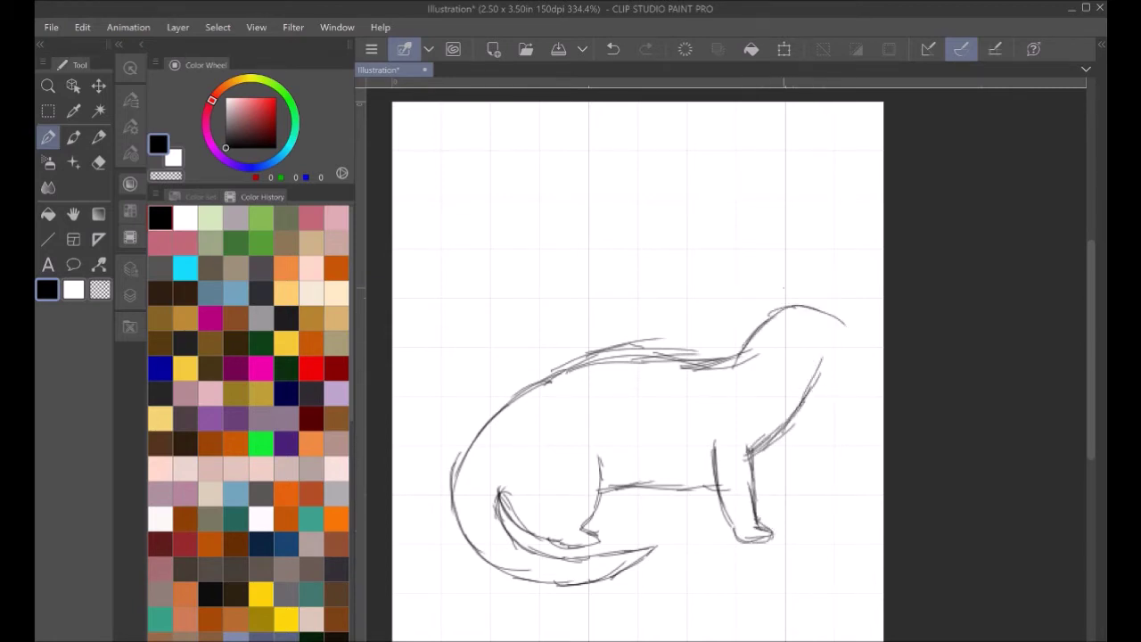
# - Erase the rough head curve and redraw the outline of the neck, head, muzzle and throat in black
pyautogui.scroll(5, 784, 288)
pyautogui.press('e')
pyautogui.moveTo(669, 367)
pyautogui.mouseDown()
pyautogui.moveTo(570, 502)
pyautogui.moveTo(657, 365)
pyautogui.moveTo(780, 412)
pyautogui.mouseUp()
pyautogui.press('p')
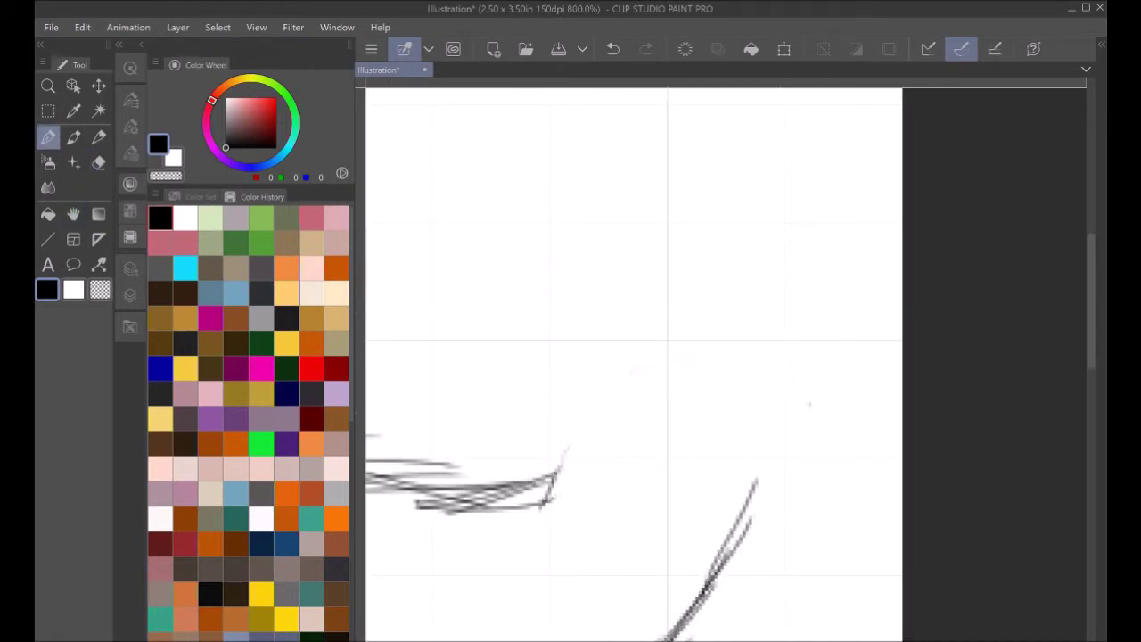
pyautogui.moveTo(549, 471)
pyautogui.mouseDown()
pyautogui.moveTo(647, 353)
pyautogui.moveTo(752, 322)
pyautogui.moveTo(802, 344)
pyautogui.mouseUp()
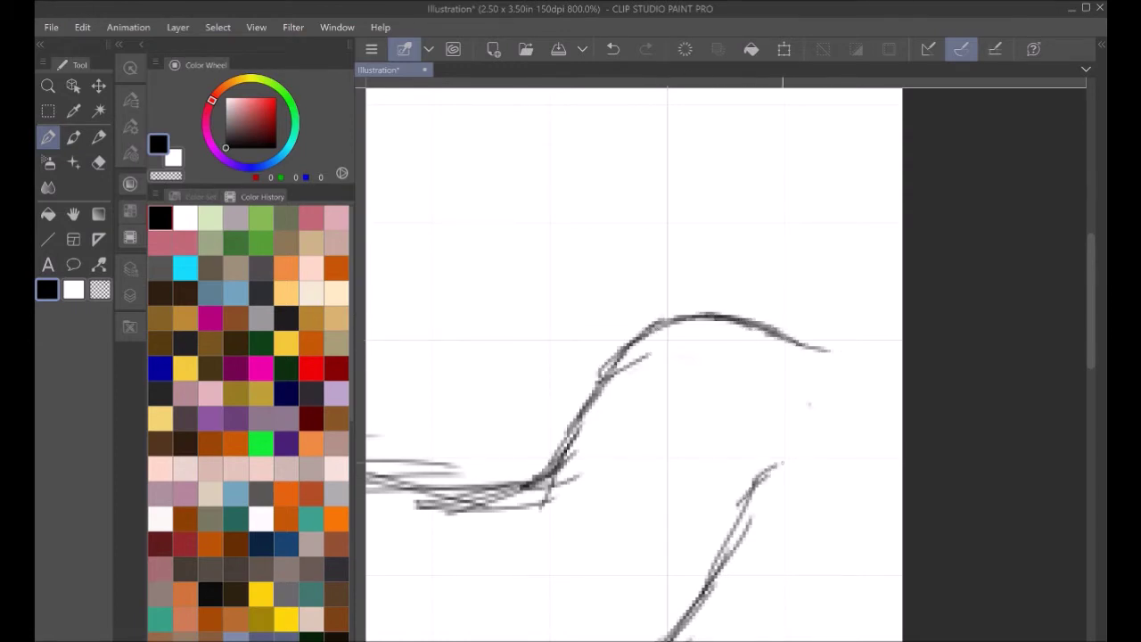
pyautogui.moveTo(858, 367); pyautogui.dragTo(733, 551)
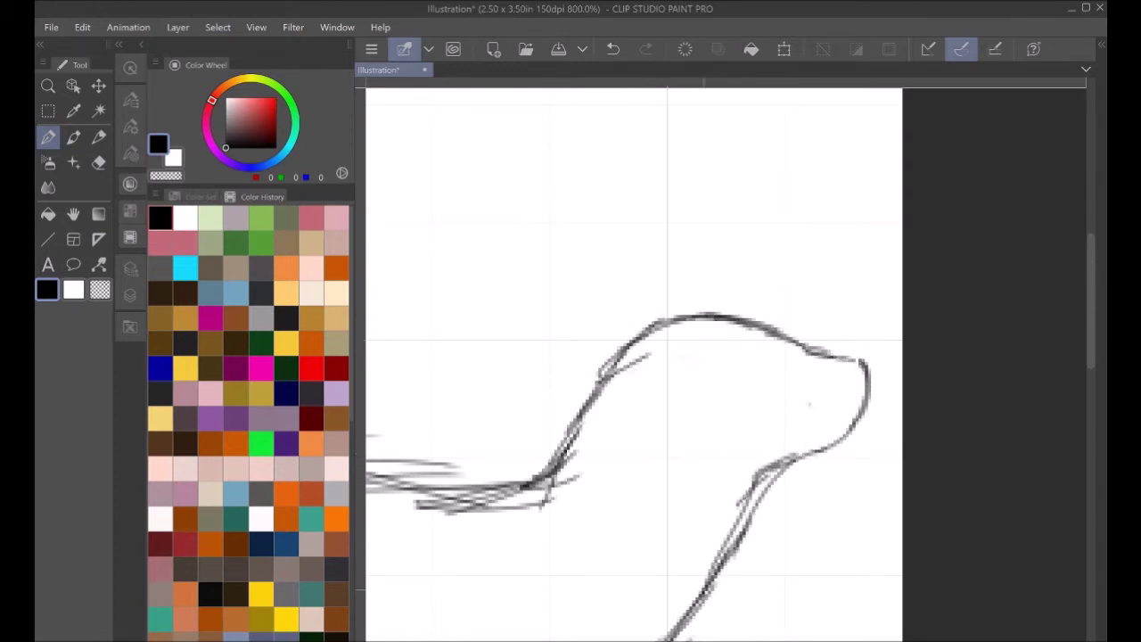
# - Erase the overlapping sketch lines along the animal's back between the rump and the neck
pyautogui.click(99, 162)
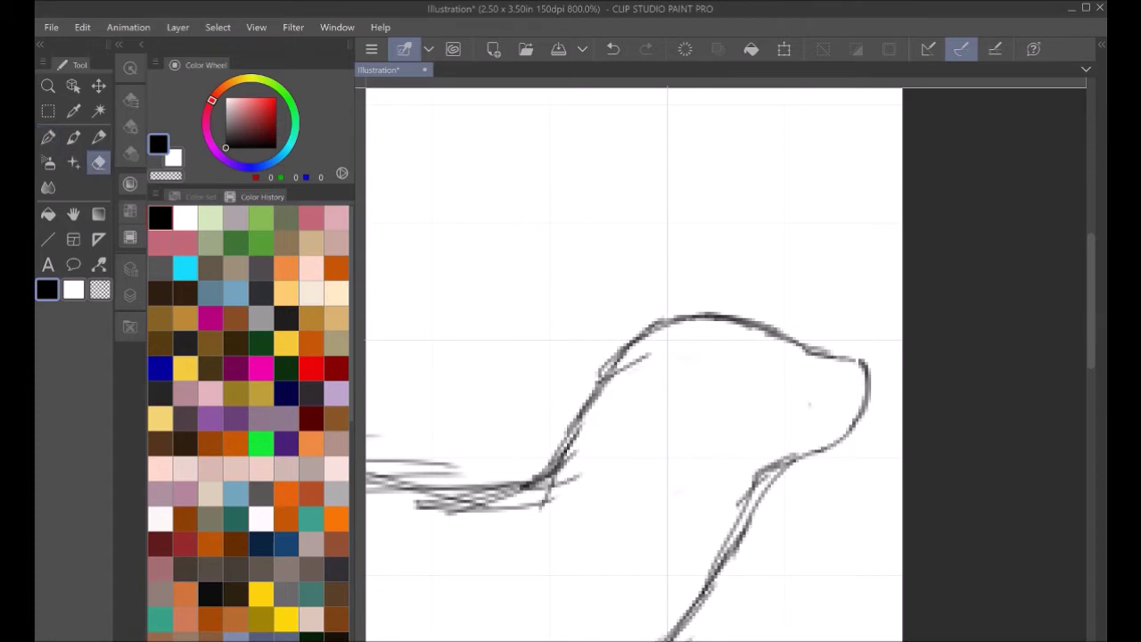
pyautogui.scroll(-3, 667, 366)
pyautogui.scroll(3, 860, 379)
pyautogui.scroll(2, 726, 366)
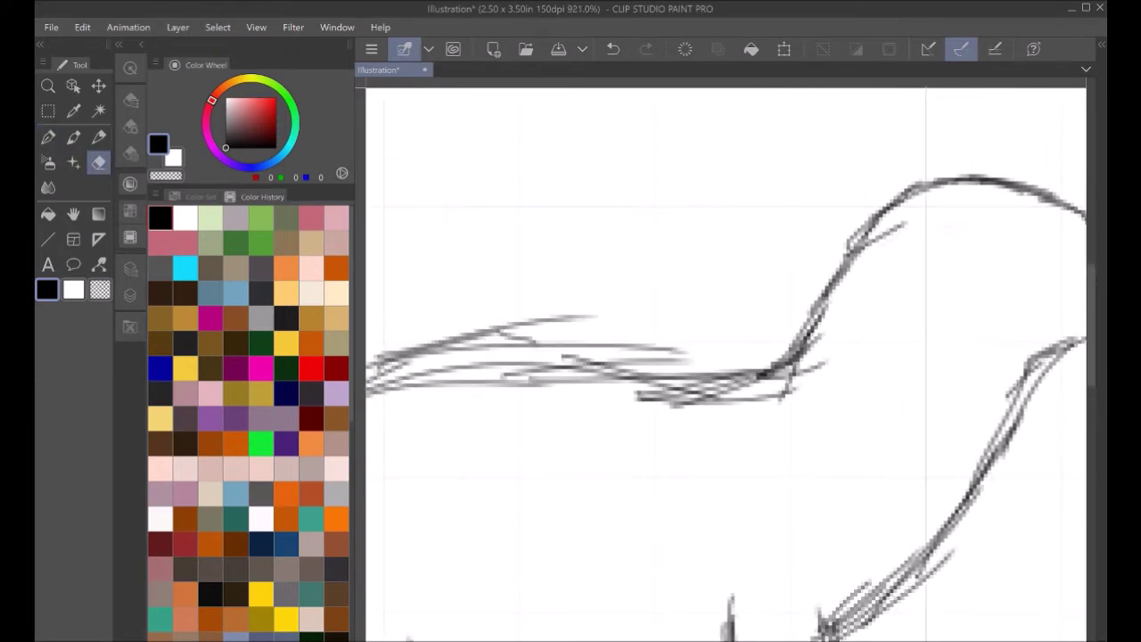
pyautogui.moveTo(543, 382)
pyautogui.mouseDown()
pyautogui.moveTo(696, 392)
pyautogui.moveTo(719, 420)
pyautogui.moveTo(624, 366)
pyautogui.moveTo(651, 344)
pyautogui.mouseUp()
# - Redraw the back with the pen as a smooth, gently dipping line joining the rump to the neck
pyautogui.click(48, 137)
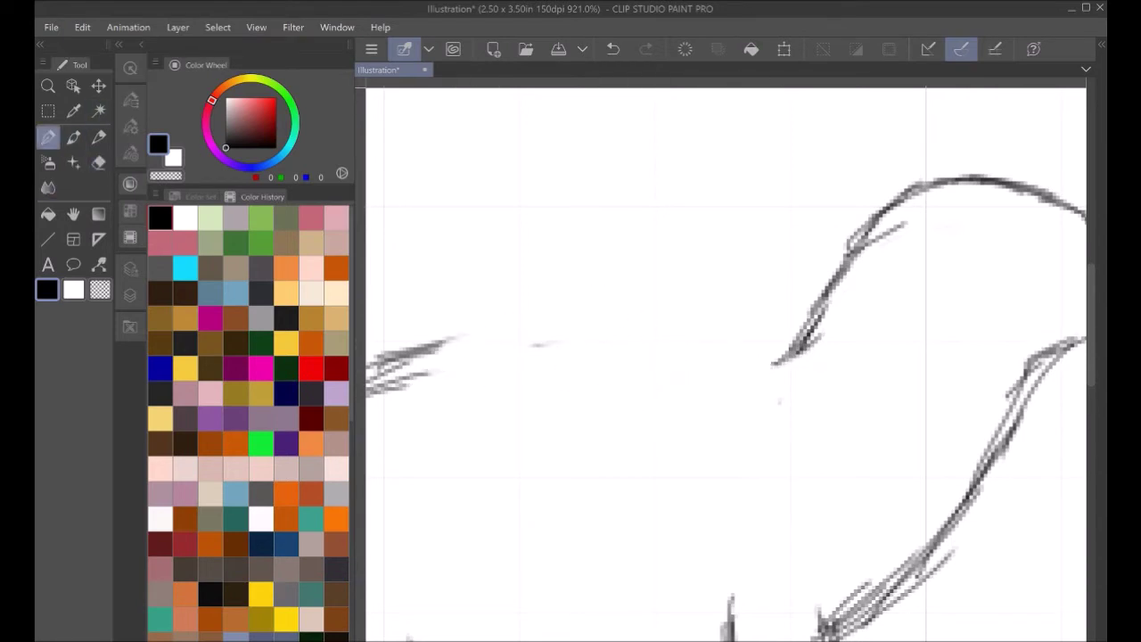
pyautogui.moveTo(395, 362); pyautogui.dragTo(494, 349)
pyautogui.moveTo(385, 338); pyautogui.dragTo(535, 333)
pyautogui.moveTo(433, 337); pyautogui.dragTo(602, 346)
pyautogui.moveTo(378, 366)
pyautogui.mouseDown()
pyautogui.moveTo(455, 337)
pyautogui.moveTo(609, 356)
pyautogui.mouseUp()
pyautogui.moveTo(481, 329); pyautogui.dragTo(673, 354)
pyautogui.moveTo(596, 339)
pyautogui.mouseDown()
pyautogui.moveTo(803, 337)
pyautogui.moveTo(824, 323)
pyautogui.mouseUp()
# - Erase the tail's outer end and redraw it curving upward to a pointed tip
pyautogui.click(74, 214)
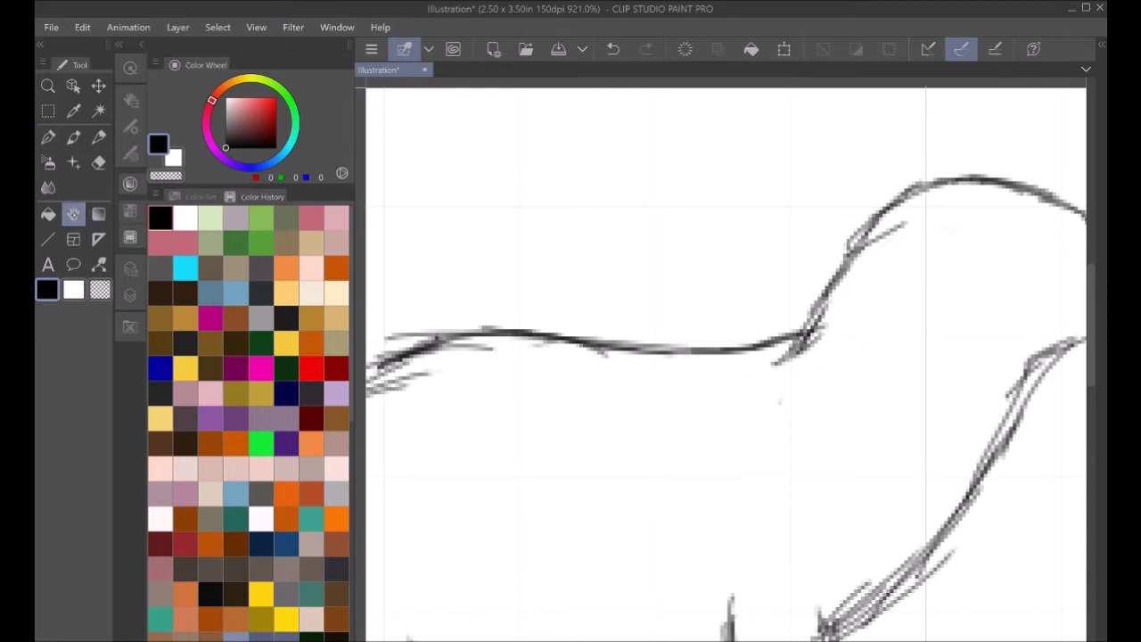
pyautogui.scroll(-5, 690, 266)
pyautogui.moveTo(690, 267); pyautogui.dragTo(683, 258)
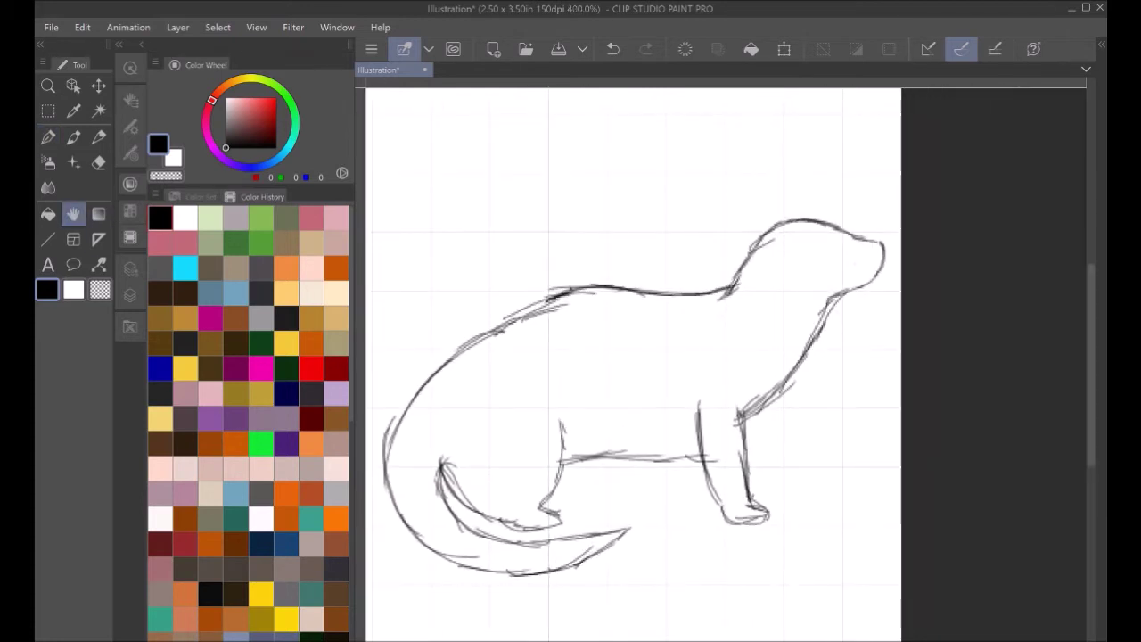
pyautogui.scroll(4, 387, 512)
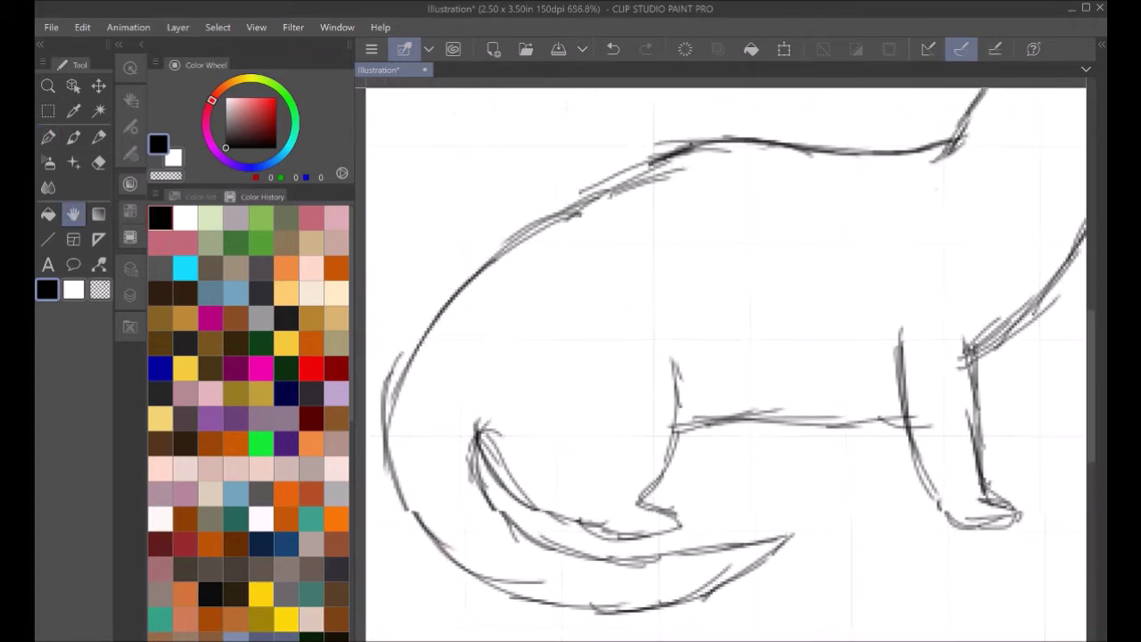
pyautogui.moveTo(726, 357)
pyautogui.mouseDown()
pyautogui.moveTo(656, 344)
pyautogui.moveTo(712, 357)
pyautogui.mouseUp()
pyautogui.press('e')
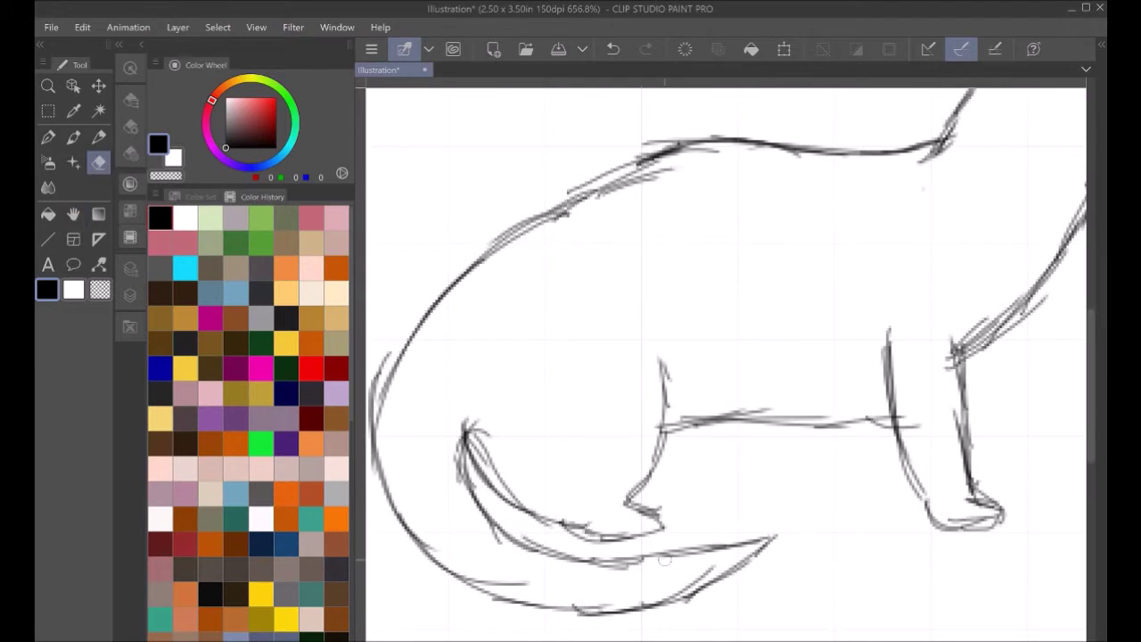
pyautogui.moveTo(742, 558); pyautogui.dragTo(712, 553)
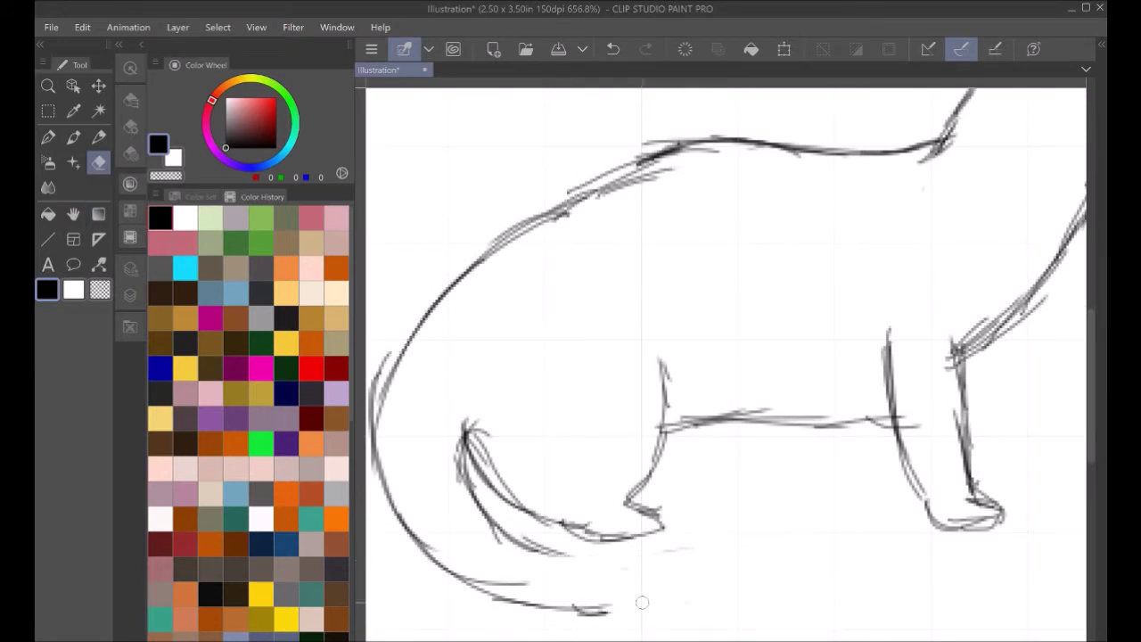
pyautogui.press('p')
pyautogui.moveTo(537, 550); pyautogui.dragTo(733, 513)
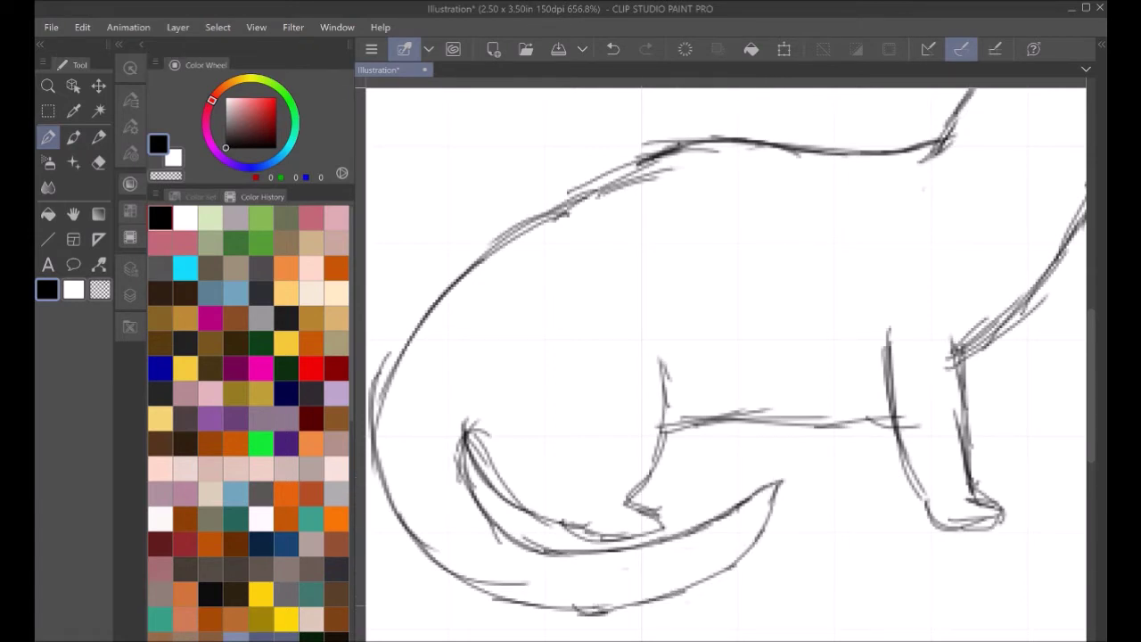
# - Add a new raster layer and choose a dark brown drawing colour (RGB 47, 31, 15)
pyautogui.click(177, 28)
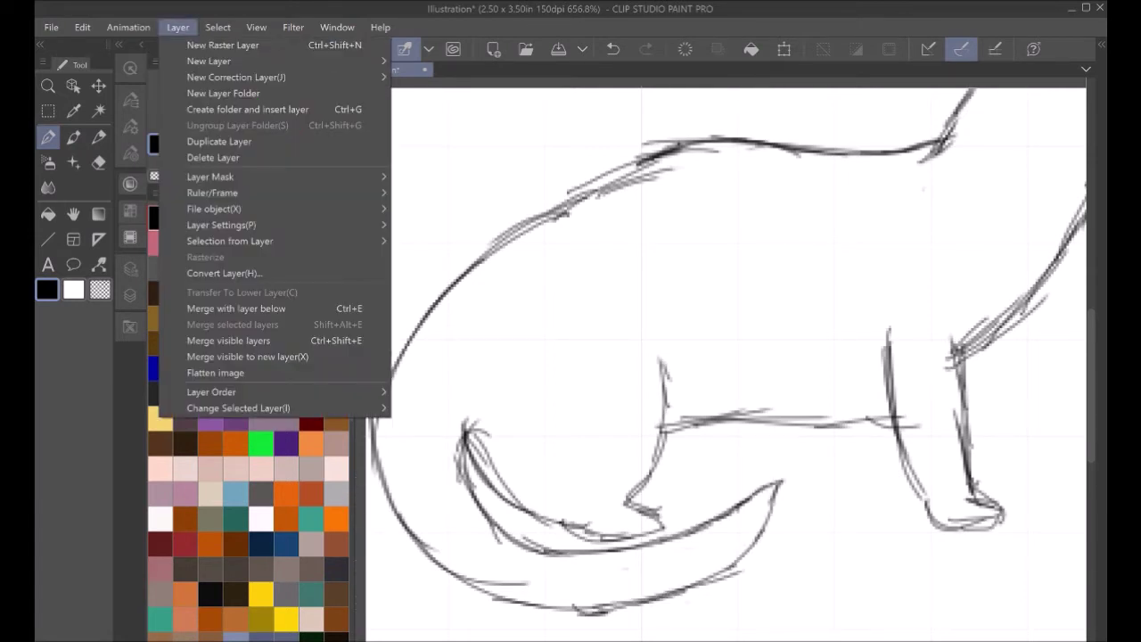
pyautogui.click(225, 44)
pyautogui.click(161, 293)
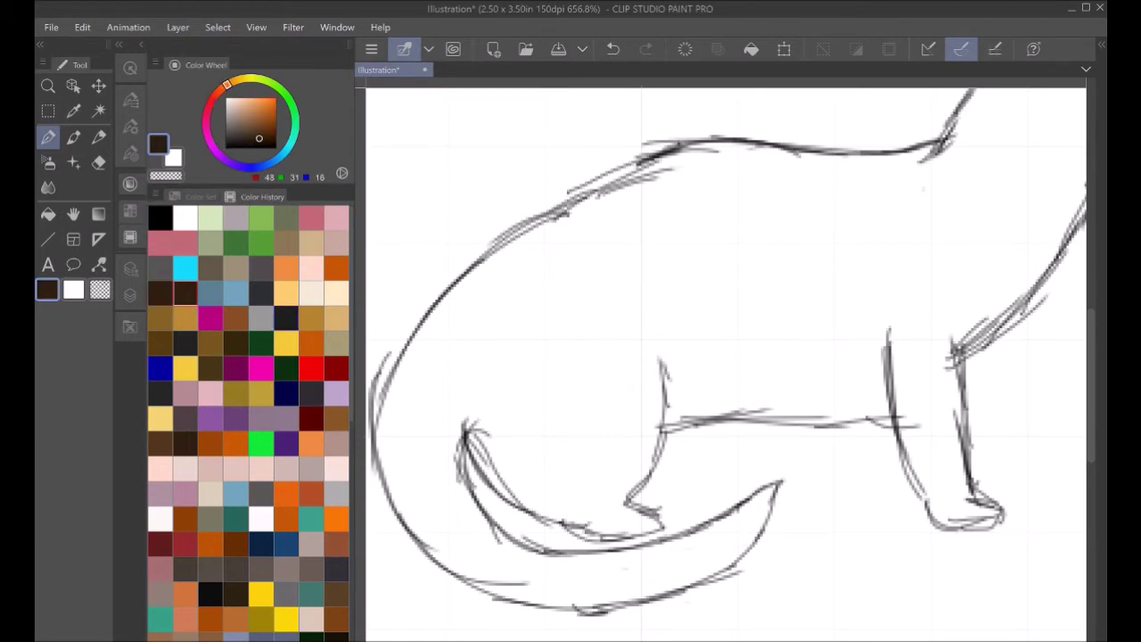
pyautogui.moveTo(352, 387); pyautogui.dragTo(359, 387)
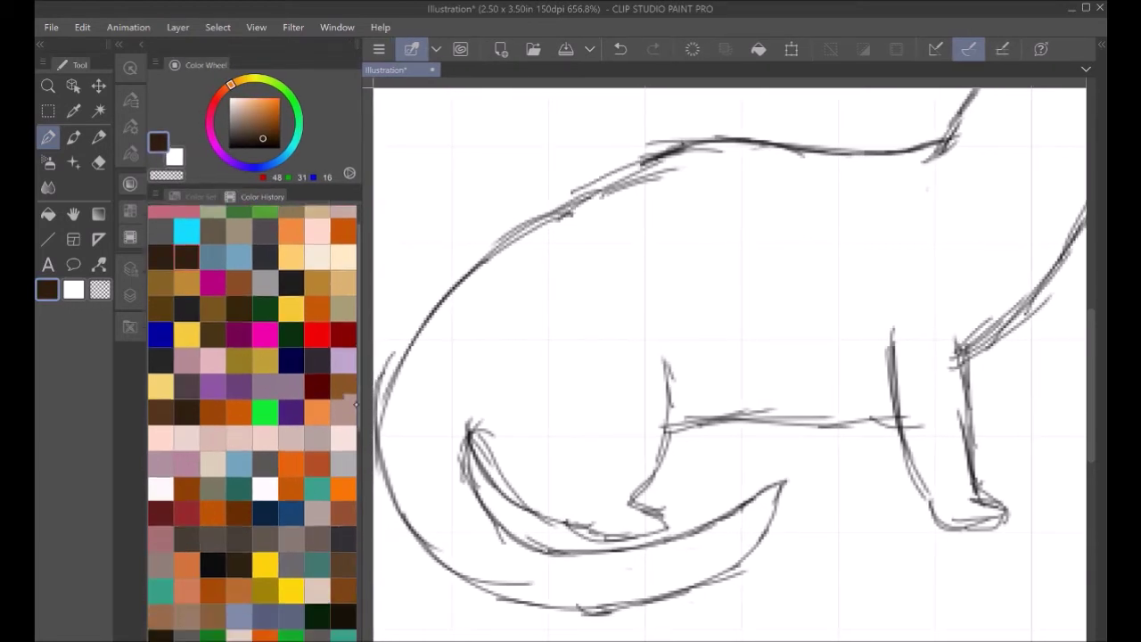
pyautogui.scroll(5, 259, 422)
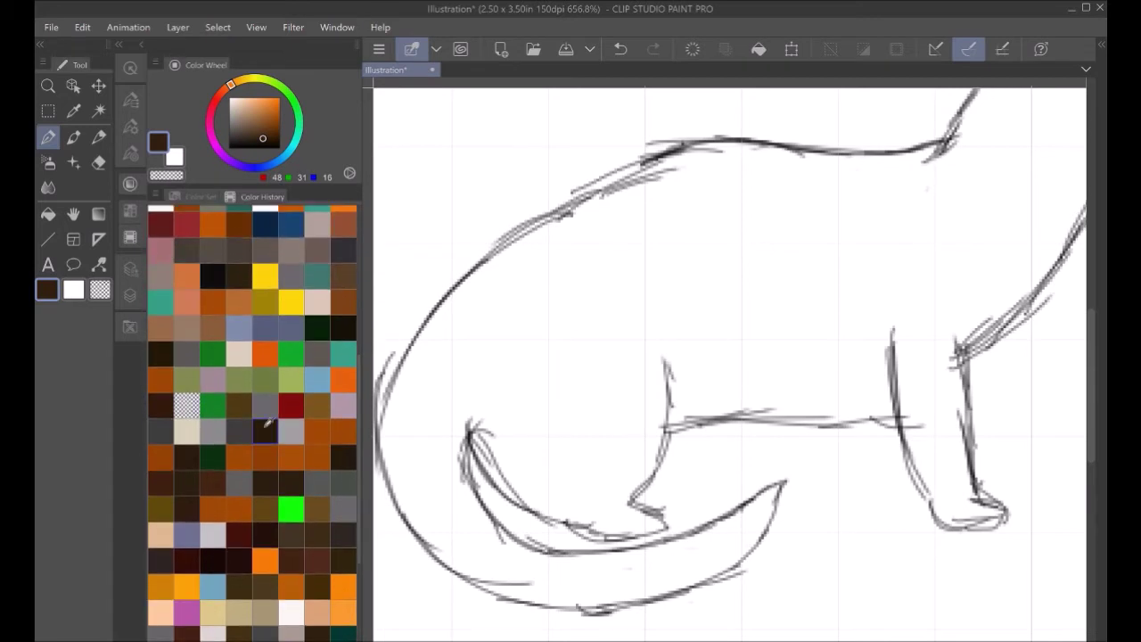
pyautogui.click(241, 279)
pyautogui.click(191, 460)
pyautogui.click(214, 481)
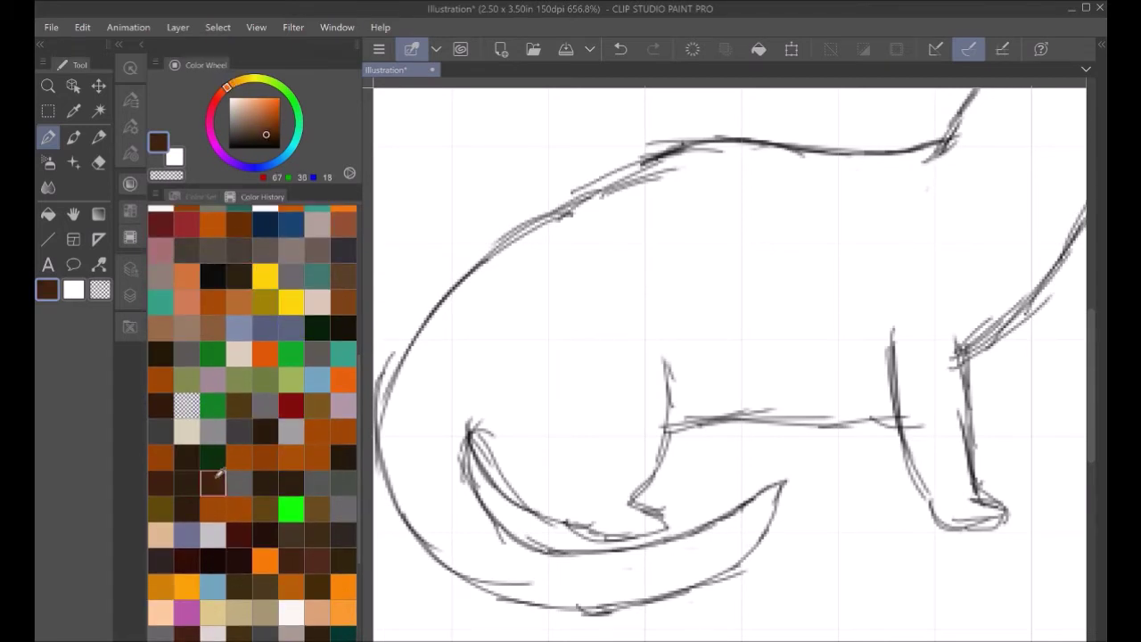
pyautogui.click(338, 461)
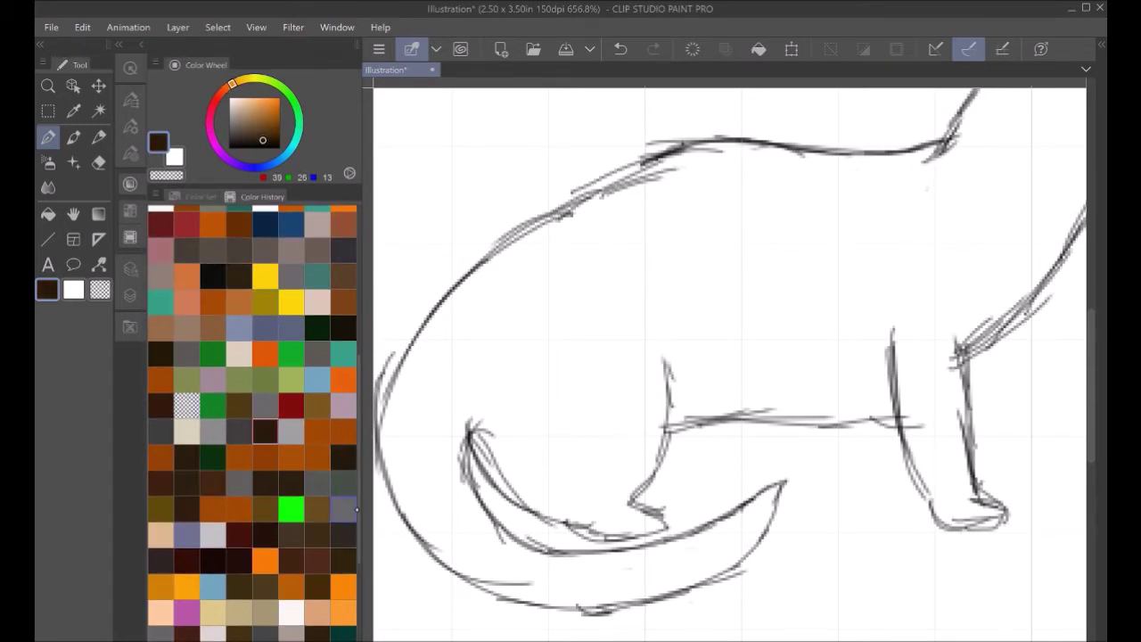
pyautogui.scroll(7, 206, 434)
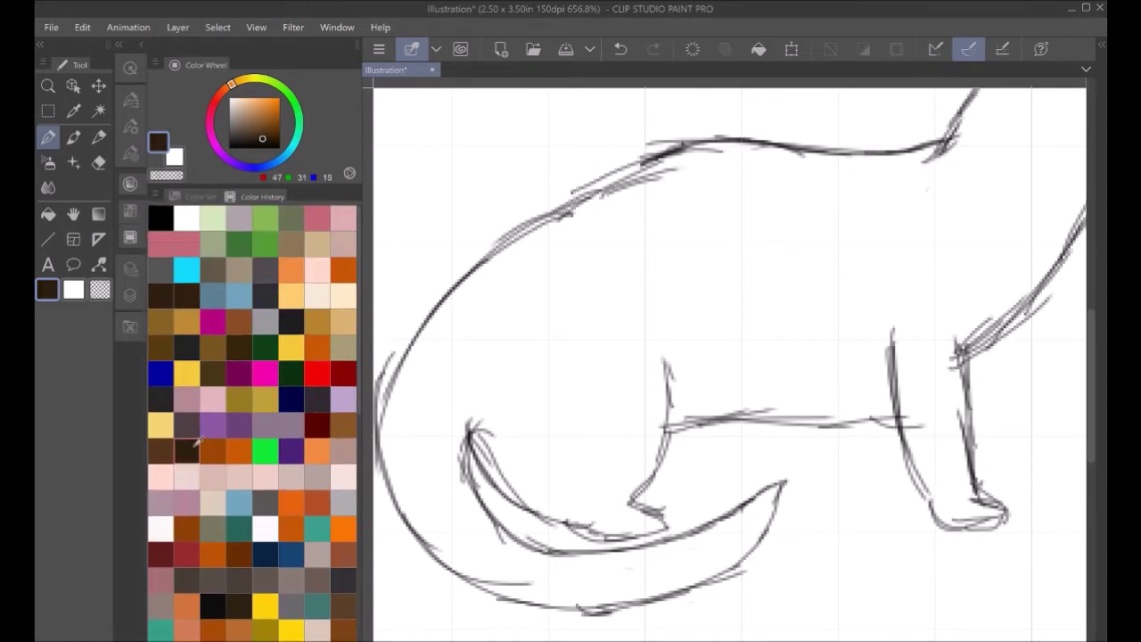
# - Paint the animal's back, hindquarters and curled tail dark brown on the new layer with the Rough pencil at size 20
pyautogui.click(130, 268)
pyautogui.click(99, 138)
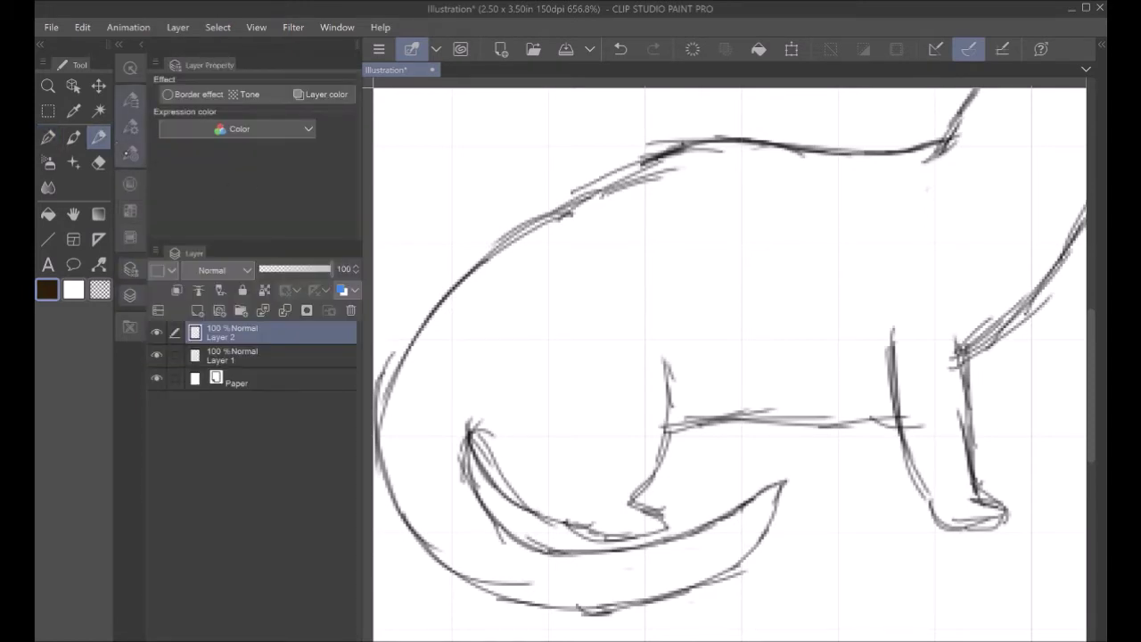
pyautogui.click(130, 184)
pyautogui.click(130, 154)
pyautogui.click(344, 526)
pyautogui.moveTo(726, 169)
pyautogui.mouseDown()
pyautogui.moveTo(619, 190)
pyautogui.moveTo(508, 253)
pyautogui.mouseUp()
pyautogui.moveTo(651, 145)
pyautogui.mouseDown()
pyautogui.moveTo(838, 153)
pyautogui.moveTo(412, 350)
pyautogui.moveTo(406, 516)
pyautogui.moveTo(473, 589)
pyautogui.moveTo(720, 555)
pyautogui.moveTo(771, 493)
pyautogui.moveTo(553, 581)
pyautogui.moveTo(491, 578)
pyautogui.moveTo(443, 459)
pyautogui.moveTo(472, 552)
pyautogui.moveTo(419, 500)
pyautogui.moveTo(401, 356)
pyautogui.moveTo(535, 295)
pyautogui.moveTo(624, 223)
pyautogui.moveTo(767, 179)
pyautogui.moveTo(918, 156)
pyautogui.moveTo(787, 197)
pyautogui.moveTo(517, 343)
pyautogui.moveTo(486, 423)
pyautogui.moveTo(495, 495)
pyautogui.moveTo(642, 517)
pyautogui.moveTo(624, 468)
pyautogui.moveTo(579, 419)
pyautogui.moveTo(538, 461)
pyautogui.moveTo(612, 402)
pyautogui.moveTo(571, 330)
pyautogui.moveTo(687, 294)
pyautogui.moveTo(597, 268)
pyautogui.mouseUp()
# - Choose a darker, near-black brown and shade the front edge of the hind leg with the Rough pencil at size 10
pyautogui.click(130, 181)
pyautogui.moveTo(262, 142); pyautogui.dragTo(263, 140)
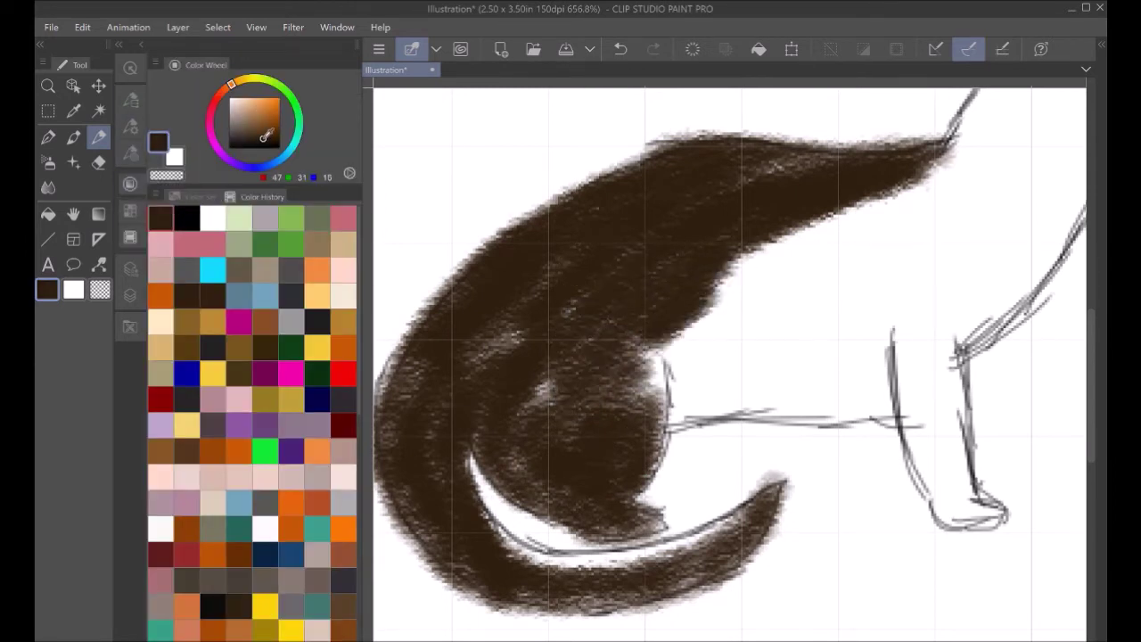
pyautogui.click(130, 183)
pyautogui.click(130, 183)
pyautogui.click(130, 153)
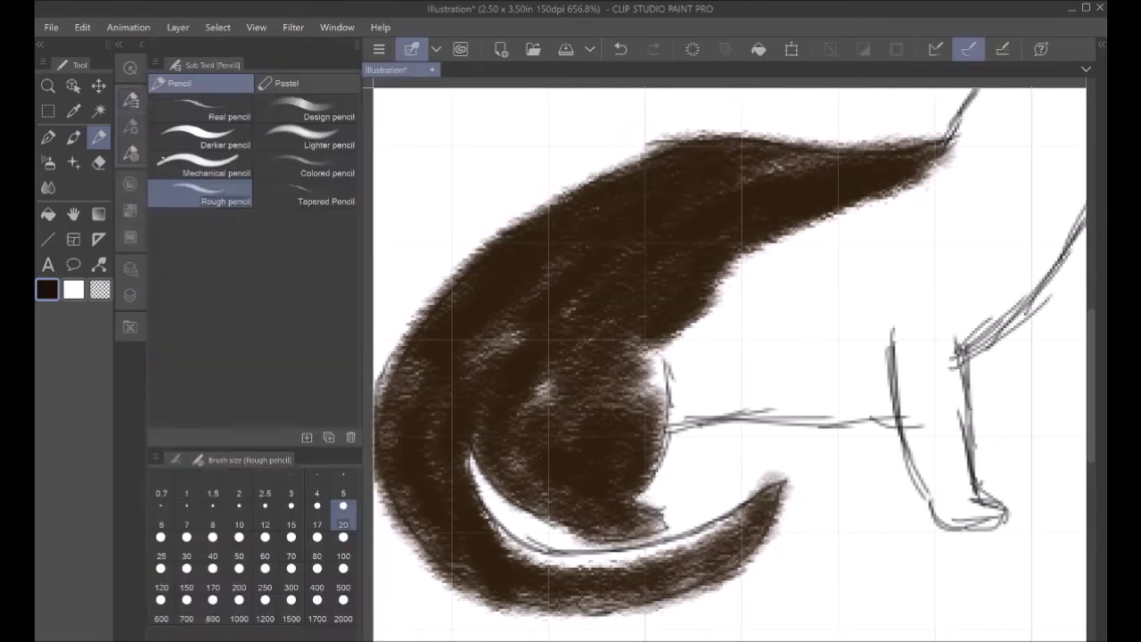
pyautogui.click(239, 513)
pyautogui.moveTo(671, 419)
pyautogui.mouseDown()
pyautogui.moveTo(664, 455)
pyautogui.moveTo(672, 361)
pyautogui.moveTo(650, 459)
pyautogui.mouseUp()
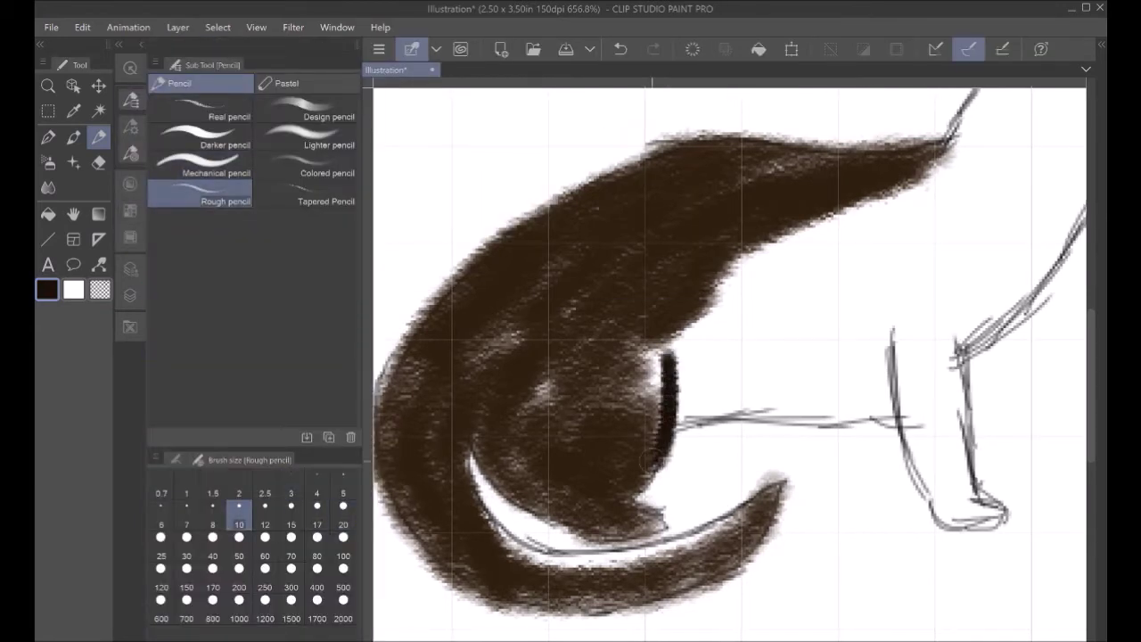
# - Return to the dark brown and fill the hind leg's edge, torso, shoulder and neck, using brush size 20 for the large areas
pyautogui.click(130, 184)
pyautogui.click(187, 216)
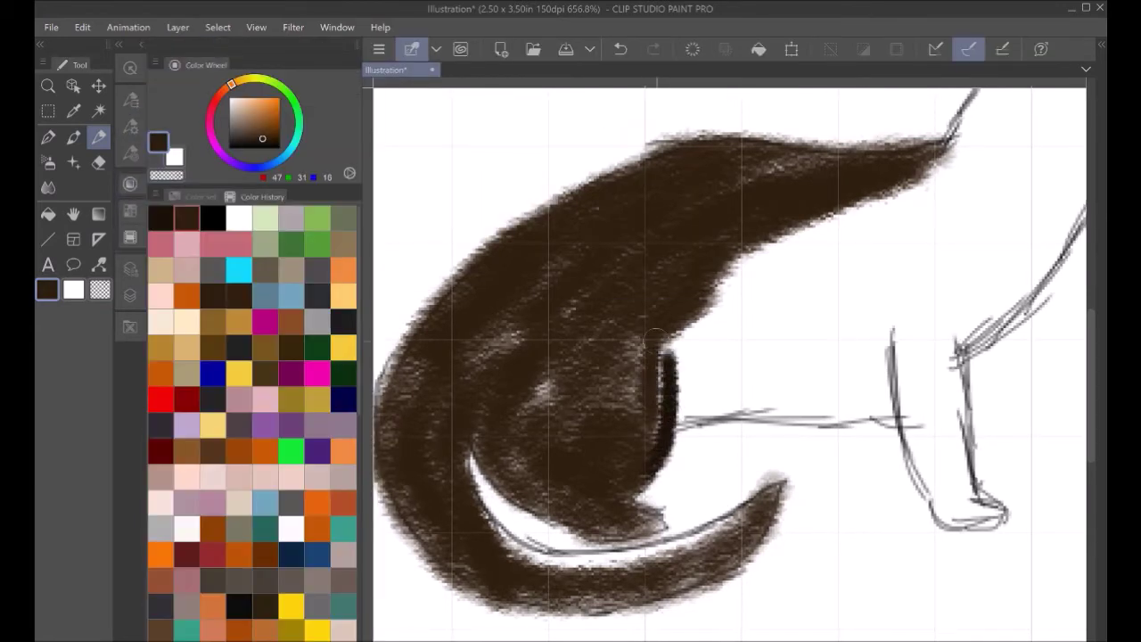
pyautogui.click(160, 216)
pyautogui.click(131, 100)
pyautogui.click(343, 513)
pyautogui.moveTo(700, 393)
pyautogui.mouseDown()
pyautogui.moveTo(689, 348)
pyautogui.moveTo(711, 336)
pyautogui.moveTo(686, 392)
pyautogui.moveTo(767, 392)
pyautogui.moveTo(759, 409)
pyautogui.moveTo(812, 408)
pyautogui.moveTo(784, 363)
pyautogui.moveTo(715, 355)
pyautogui.moveTo(827, 252)
pyautogui.moveTo(750, 251)
pyautogui.moveTo(825, 282)
pyautogui.moveTo(939, 167)
pyautogui.moveTo(994, 158)
pyautogui.moveTo(999, 102)
pyautogui.moveTo(967, 135)
pyautogui.moveTo(1057, 123)
pyautogui.moveTo(1061, 138)
pyautogui.moveTo(1066, 205)
pyautogui.moveTo(1040, 280)
pyautogui.moveTo(972, 317)
pyautogui.moveTo(994, 281)
pyautogui.moveTo(932, 290)
pyautogui.moveTo(914, 254)
pyautogui.moveTo(972, 178)
pyautogui.moveTo(966, 198)
pyautogui.moveTo(992, 201)
pyautogui.moveTo(902, 245)
pyautogui.moveTo(869, 227)
pyautogui.moveTo(813, 314)
pyautogui.moveTo(865, 393)
pyautogui.moveTo(895, 296)
pyautogui.moveTo(916, 296)
pyautogui.moveTo(954, 347)
pyautogui.mouseUp()
# - Shade both upper edges of the front leg in the near-black brown at brush size 10
pyautogui.click(130, 183)
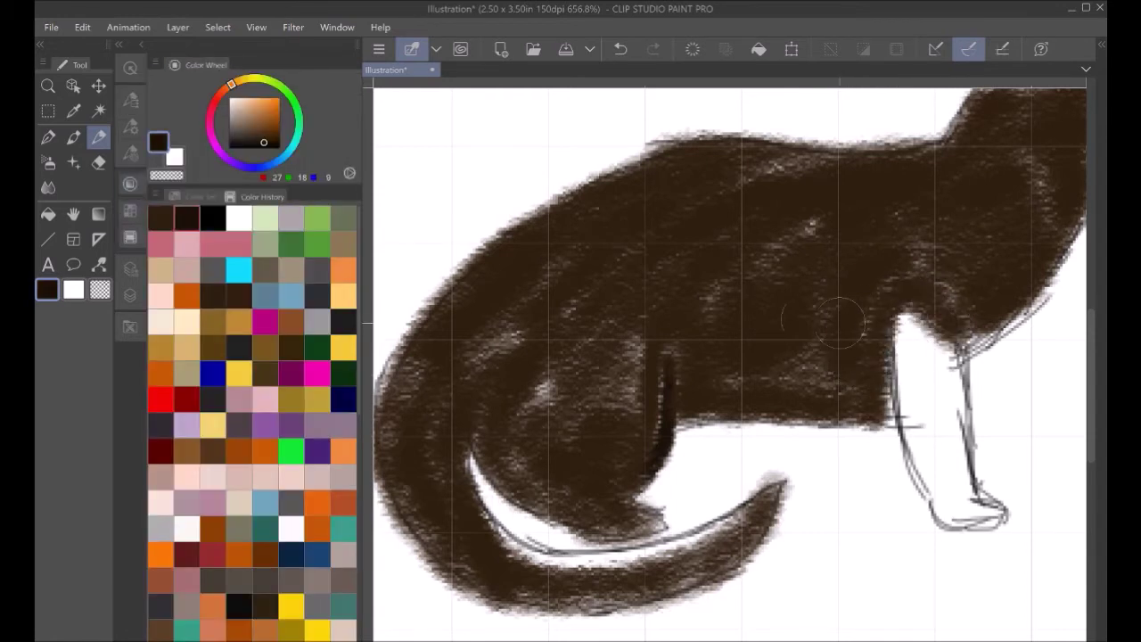
pyautogui.click(131, 100)
pyautogui.click(239, 505)
pyautogui.moveTo(891, 316)
pyautogui.mouseDown()
pyautogui.moveTo(887, 415)
pyautogui.moveTo(889, 339)
pyautogui.moveTo(950, 365)
pyautogui.moveTo(955, 311)
pyautogui.mouseUp()
# - Fill the front leg and paw with the dark brown, undoing one stroke and repainting the paw
pyautogui.click(130, 183)
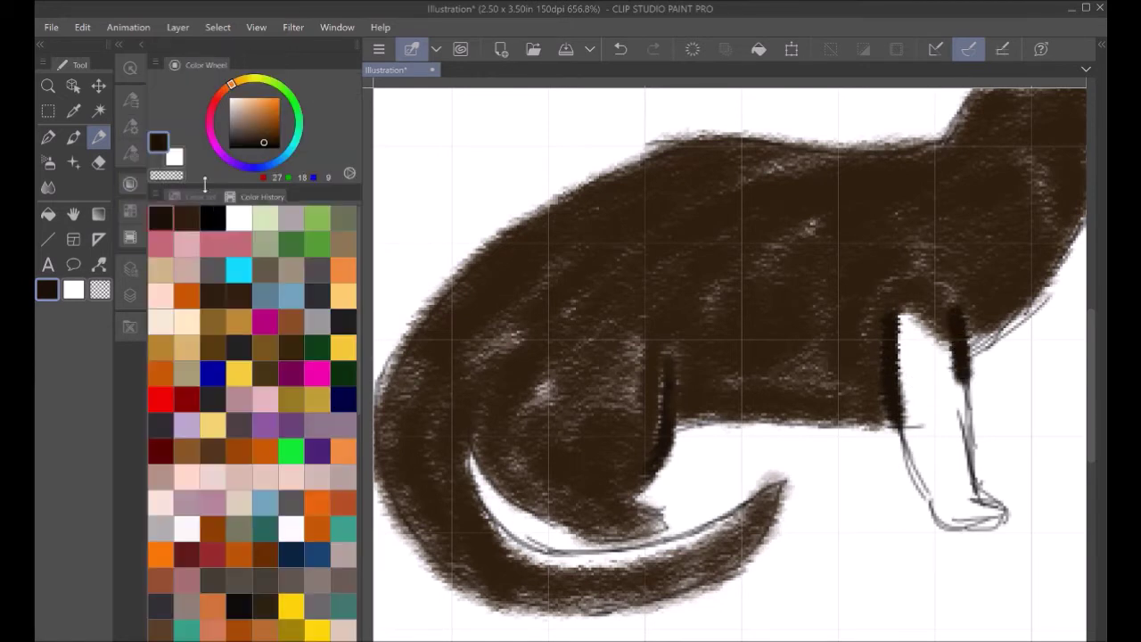
pyautogui.moveTo(931, 374)
pyautogui.mouseDown()
pyautogui.moveTo(910, 337)
pyautogui.moveTo(912, 368)
pyautogui.moveTo(920, 308)
pyautogui.moveTo(951, 437)
pyautogui.moveTo(955, 386)
pyautogui.moveTo(927, 443)
pyautogui.moveTo(912, 401)
pyautogui.moveTo(926, 500)
pyautogui.moveTo(937, 516)
pyautogui.moveTo(984, 524)
pyautogui.moveTo(963, 485)
pyautogui.moveTo(999, 517)
pyautogui.mouseUp()
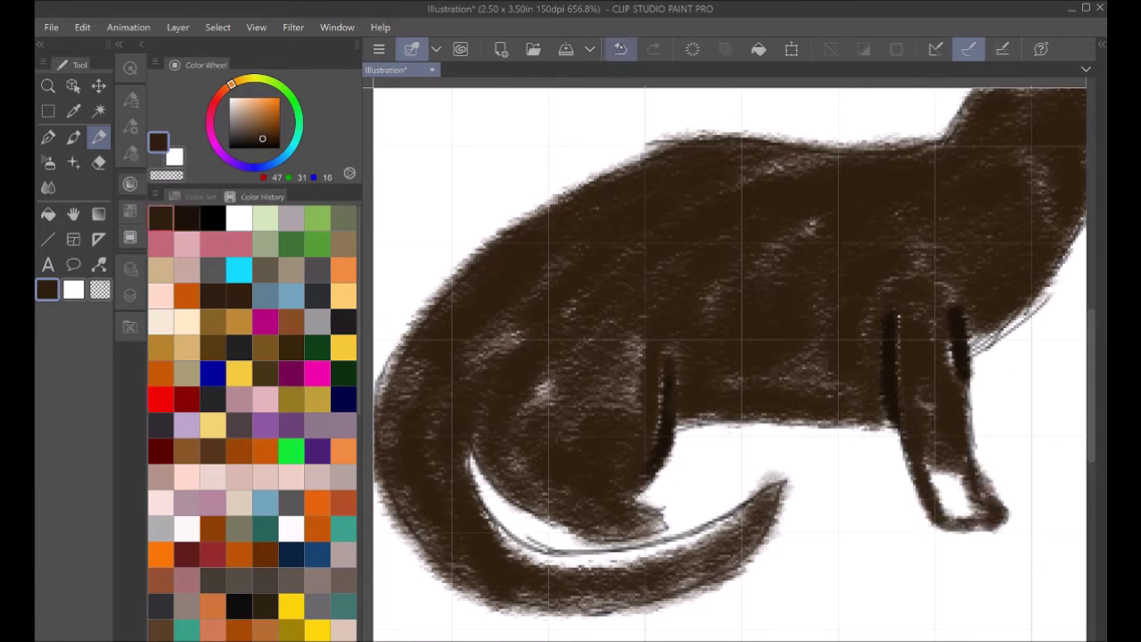
pyautogui.click(621, 49)
pyautogui.moveTo(966, 460)
pyautogui.mouseDown()
pyautogui.moveTo(963, 497)
pyautogui.moveTo(995, 516)
pyautogui.moveTo(948, 506)
pyautogui.moveTo(936, 526)
pyautogui.moveTo(1001, 515)
pyautogui.mouseUp()
# - Fill the animal's head, muzzle and the front of its neck and chest with the dark brown
pyautogui.press('space')
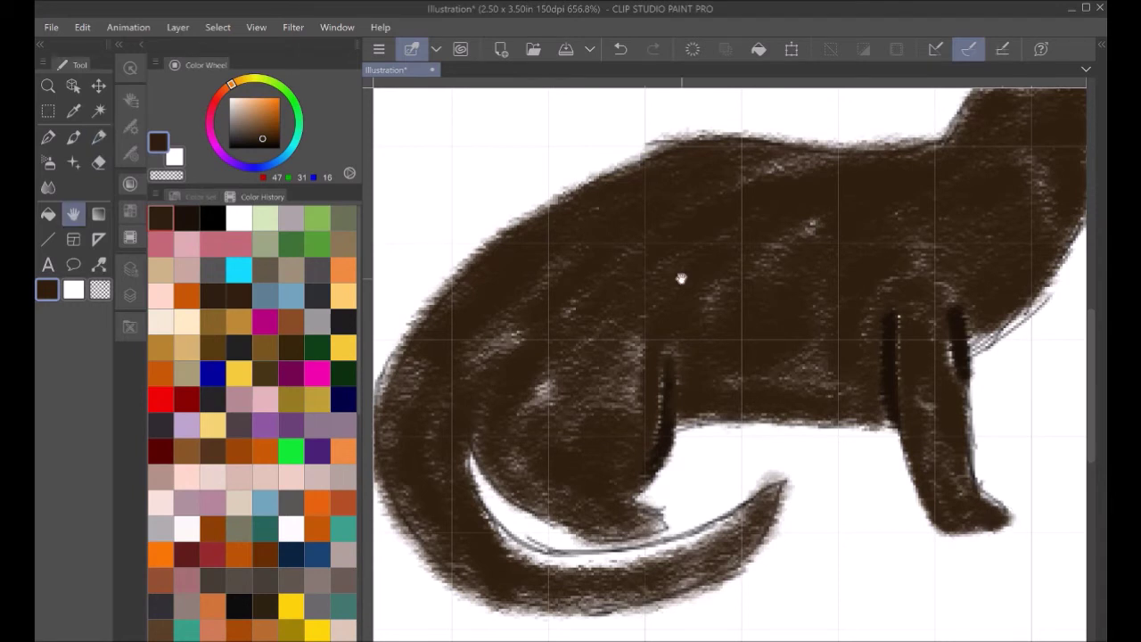
pyautogui.moveTo(1015, 235)
pyautogui.mouseDown()
pyautogui.moveTo(741, 400)
pyautogui.moveTo(765, 451)
pyautogui.mouseUp()
pyautogui.moveTo(778, 282)
pyautogui.mouseDown()
pyautogui.moveTo(749, 297)
pyautogui.moveTo(807, 254)
pyautogui.moveTo(847, 263)
pyautogui.moveTo(860, 295)
pyautogui.moveTo(803, 283)
pyautogui.moveTo(830, 276)
pyautogui.moveTo(869, 330)
pyautogui.moveTo(847, 388)
pyautogui.moveTo(941, 298)
pyautogui.moveTo(869, 344)
pyautogui.moveTo(883, 268)
pyautogui.moveTo(932, 285)
pyautogui.moveTo(852, 261)
pyautogui.mouseUp()
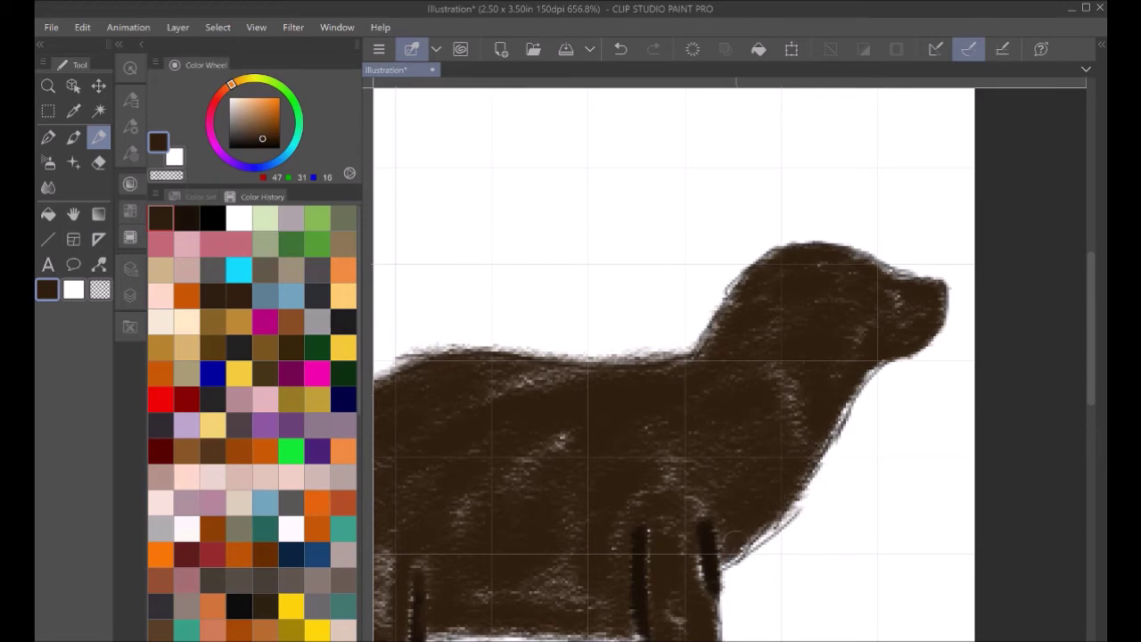
pyautogui.moveTo(735, 540); pyautogui.dragTo(843, 406)
# - Paint a broad white patch from the muzzle down the throat to the chest
pyautogui.click(238, 218)
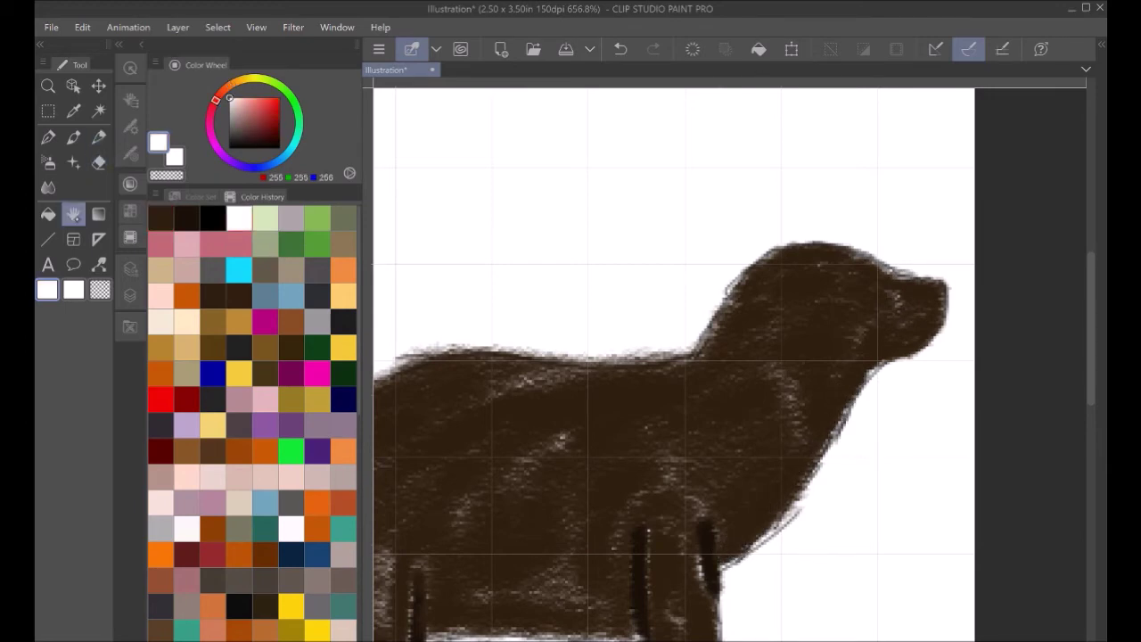
pyautogui.scroll(5, 807, 498)
pyautogui.moveTo(807, 498); pyautogui.dragTo(669, 575)
pyautogui.scroll(-2, 908, 385)
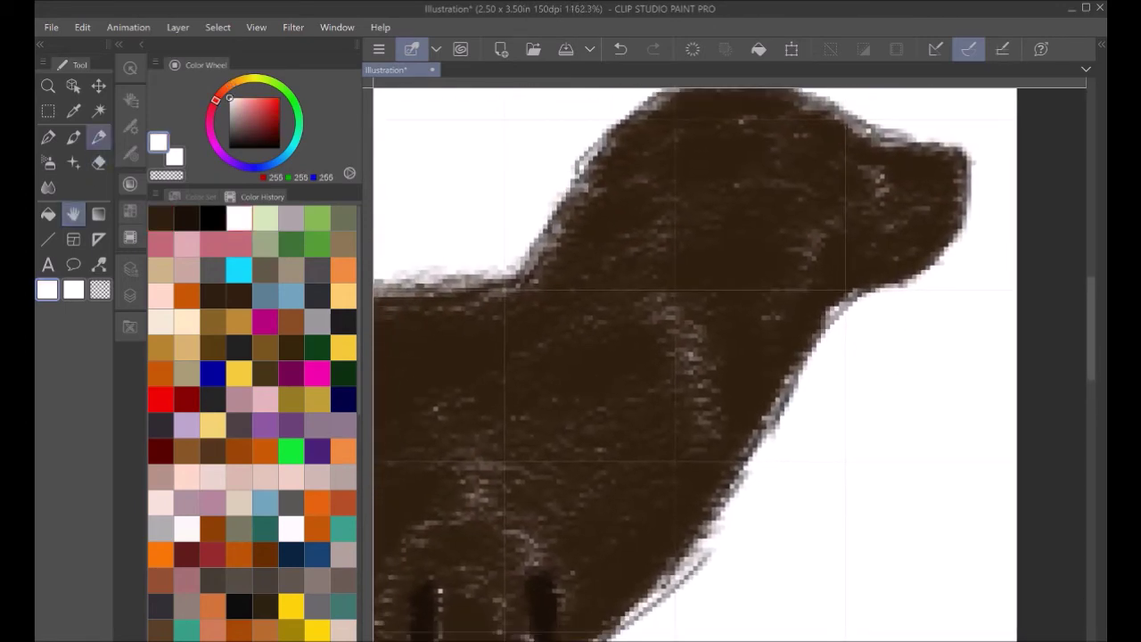
pyautogui.moveTo(581, 617)
pyautogui.mouseDown()
pyautogui.moveTo(568, 569)
pyautogui.moveTo(618, 582)
pyautogui.moveTo(596, 577)
pyautogui.moveTo(630, 535)
pyautogui.moveTo(675, 510)
pyautogui.moveTo(631, 499)
pyautogui.moveTo(731, 414)
pyautogui.moveTo(687, 405)
pyautogui.moveTo(720, 355)
pyautogui.moveTo(740, 357)
pyautogui.moveTo(748, 398)
pyautogui.moveTo(787, 294)
pyautogui.moveTo(834, 266)
pyautogui.moveTo(811, 257)
pyautogui.moveTo(860, 242)
pyautogui.moveTo(885, 252)
pyautogui.moveTo(901, 222)
pyautogui.moveTo(855, 226)
pyautogui.moveTo(894, 198)
pyautogui.moveTo(922, 229)
pyautogui.moveTo(841, 228)
pyautogui.moveTo(698, 372)
pyautogui.moveTo(605, 525)
pyautogui.moveTo(848, 236)
pyautogui.moveTo(912, 230)
pyautogui.moveTo(940, 200)
pyautogui.moveTo(894, 258)
pyautogui.moveTo(779, 354)
pyautogui.moveTo(637, 528)
pyautogui.mouseUp()
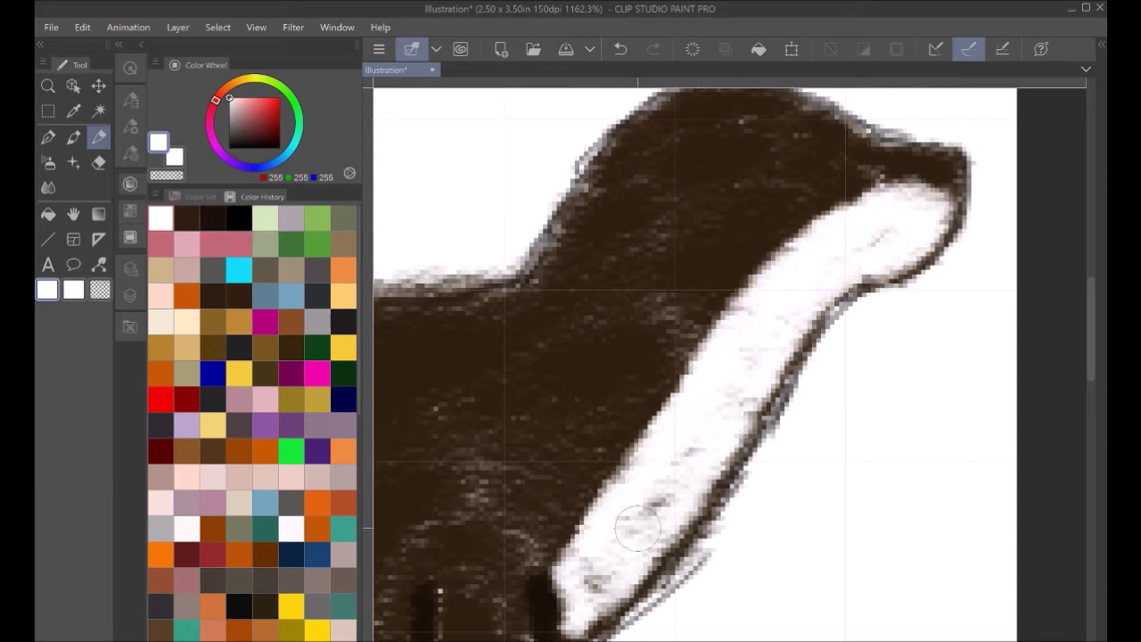
# - Paint a black nose on the tip of the muzzle
pyautogui.click(239, 218)
pyautogui.click(74, 214)
pyautogui.moveTo(675, 267); pyautogui.dragTo(602, 411)
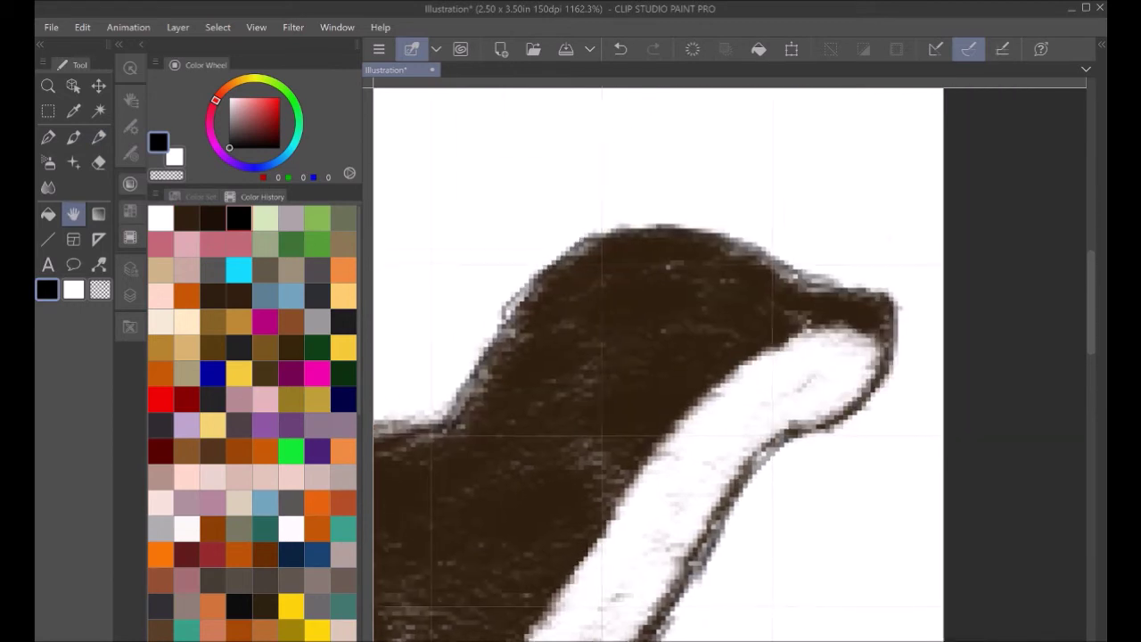
pyautogui.press('b')
pyautogui.moveTo(851, 298)
pyautogui.mouseDown()
pyautogui.moveTo(869, 318)
pyautogui.moveTo(860, 307)
pyautogui.mouseUp()
# - Paint a bright cyan eye on the head just above the white patch, undoing the first attempt
pyautogui.click(239, 269)
pyautogui.moveTo(635, 283)
pyautogui.mouseDown()
pyautogui.moveTo(671, 357)
pyautogui.moveTo(691, 303)
pyautogui.mouseUp()
pyautogui.hotkey('ctrl', 'z')
pyautogui.moveTo(728, 337)
pyautogui.mouseDown()
pyautogui.moveTo(713, 325)
pyautogui.moveTo(713, 356)
pyautogui.moveTo(711, 326)
pyautogui.moveTo(734, 321)
pyautogui.mouseUp()
# - Paint a black pupil inside the cyan eye and a pale white highlight over the pupil's upper part
pyautogui.click(187, 218)
pyautogui.click(213, 218)
pyautogui.click(74, 138)
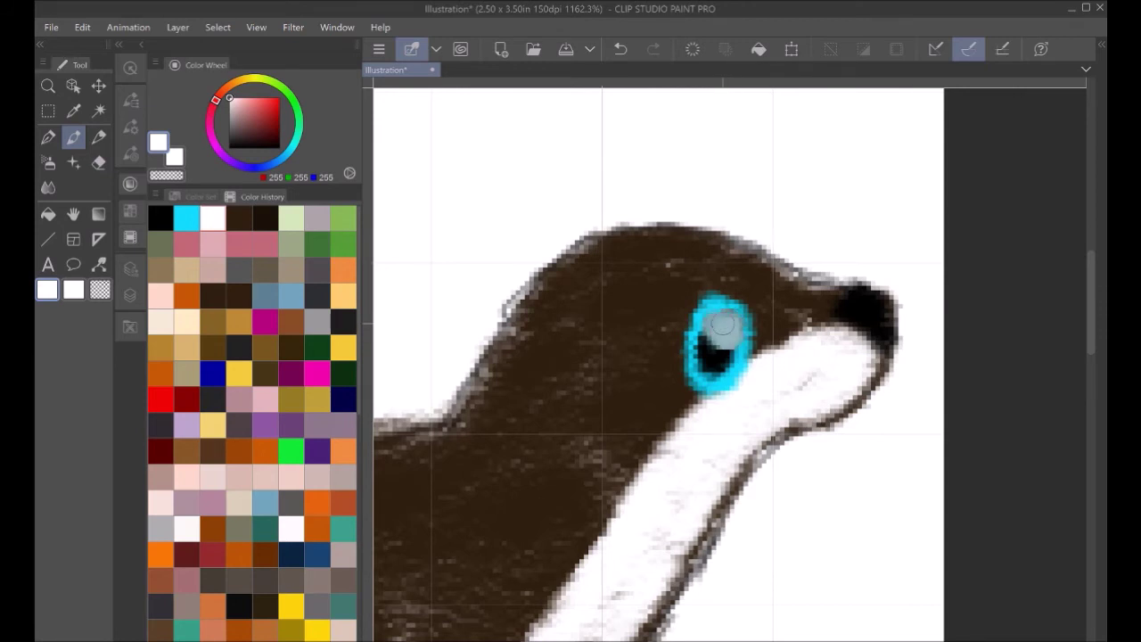
pyautogui.moveTo(731, 332); pyautogui.dragTo(726, 327)
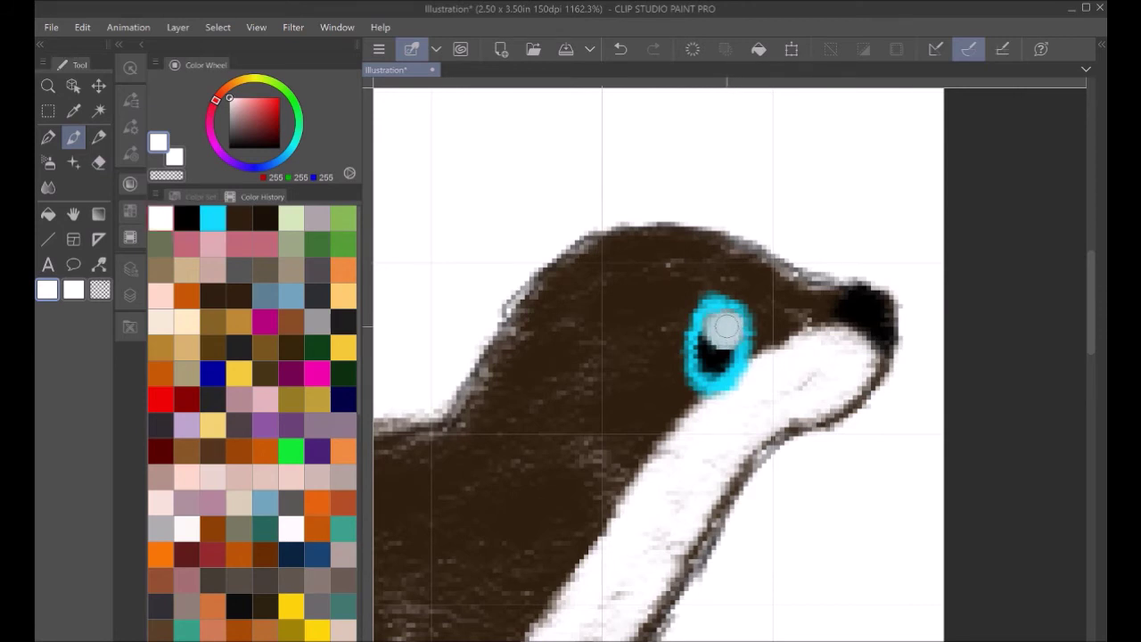
# - Draw a thin black curved mouth line across the muzzle with the Rough pencil at brush size 5, undoing the earlier attempts
pyautogui.click(187, 218)
pyautogui.click(99, 138)
pyautogui.moveTo(791, 395); pyautogui.dragTo(831, 405)
pyautogui.click(621, 49)
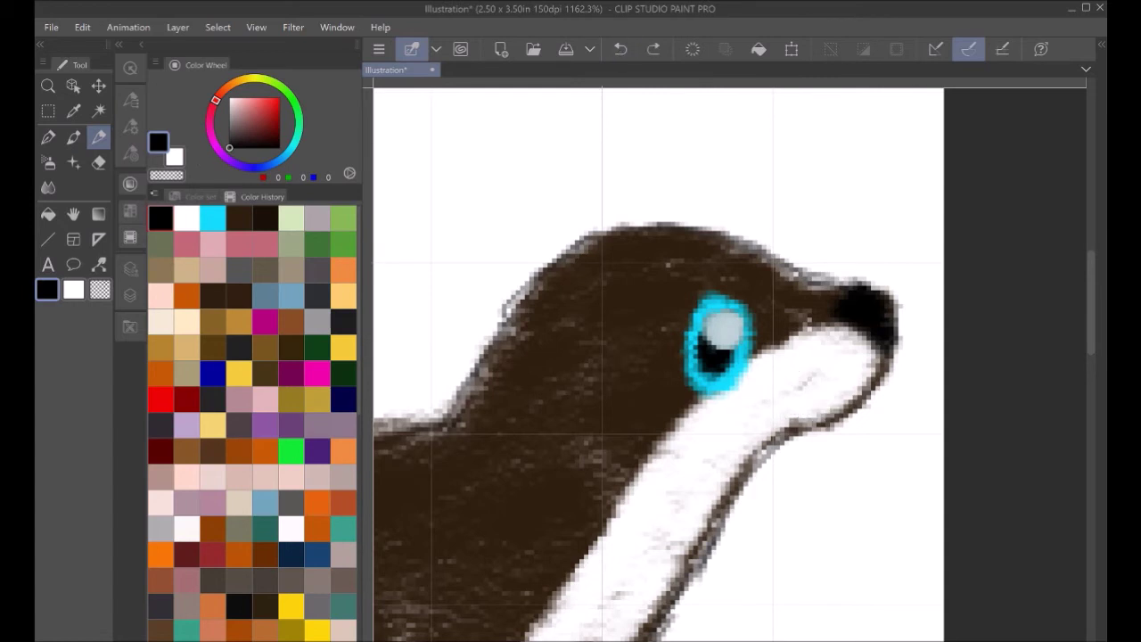
pyautogui.click(131, 153)
pyautogui.click(342, 489)
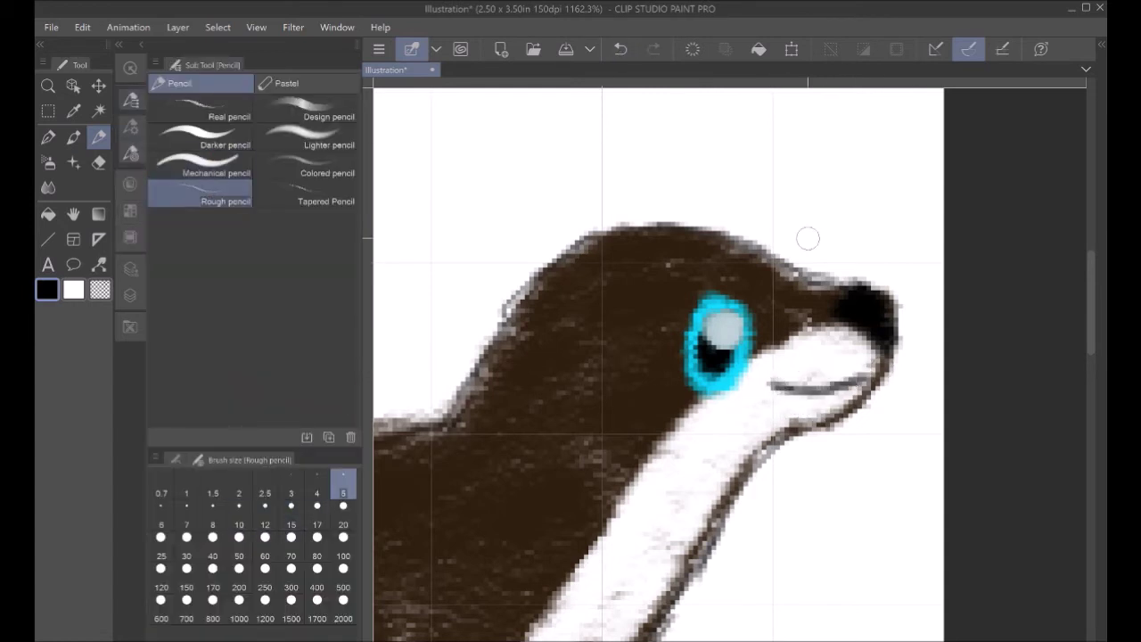
pyautogui.click(621, 49)
pyautogui.moveTo(853, 399); pyautogui.dragTo(782, 385)
# - Shade the muzzle between the nose, eye and mouth with mid-grey (153, 153, 153) pencil strokes
pyautogui.click(131, 184)
pyautogui.click(319, 322)
pyautogui.moveTo(865, 351)
pyautogui.mouseDown()
pyautogui.moveTo(806, 384)
pyautogui.moveTo(789, 358)
pyautogui.mouseUp()
pyautogui.moveTo(847, 319)
pyautogui.mouseDown()
pyautogui.moveTo(792, 328)
pyautogui.moveTo(801, 296)
pyautogui.mouseUp()
pyautogui.moveTo(885, 280)
pyautogui.mouseDown()
pyautogui.moveTo(912, 310)
pyautogui.moveTo(901, 340)
pyautogui.moveTo(789, 343)
pyautogui.mouseUp()
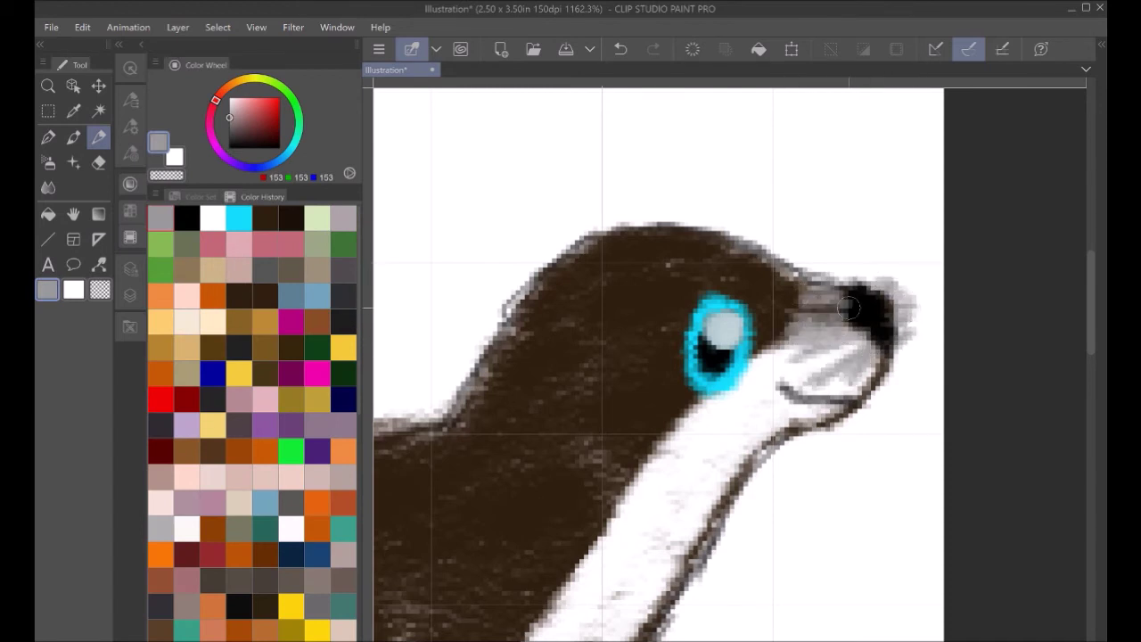
# - Hide Layer 1 with the sketch lines so only the coloured painting and the paper show
pyautogui.scroll(-5, 660, 364)
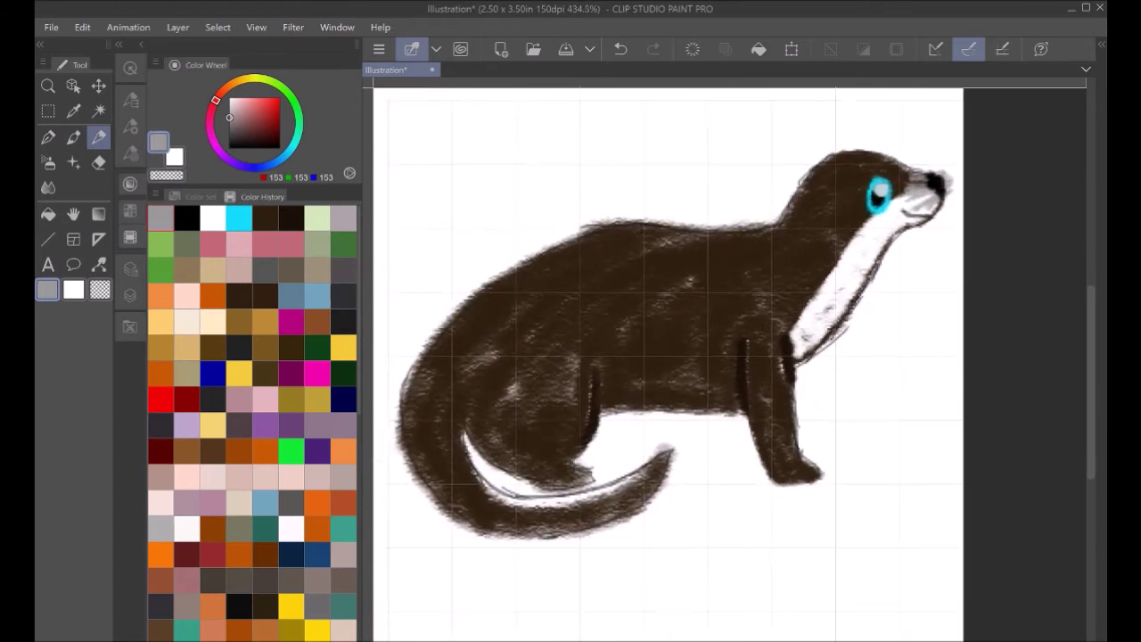
pyautogui.click(130, 295)
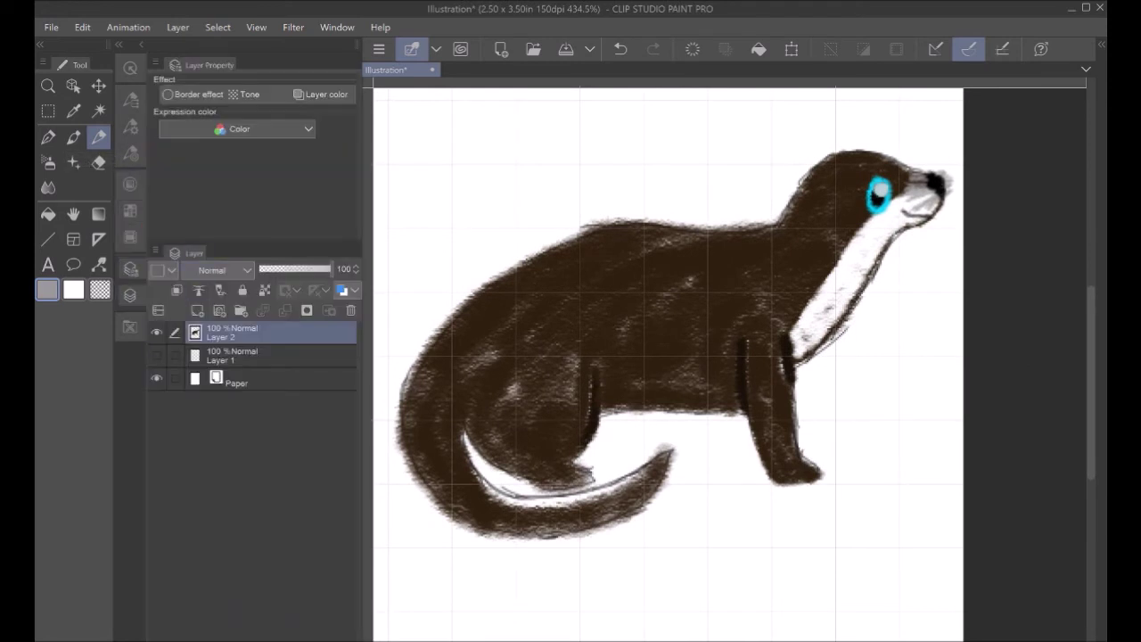
pyautogui.click(156, 356)
pyautogui.click(73, 214)
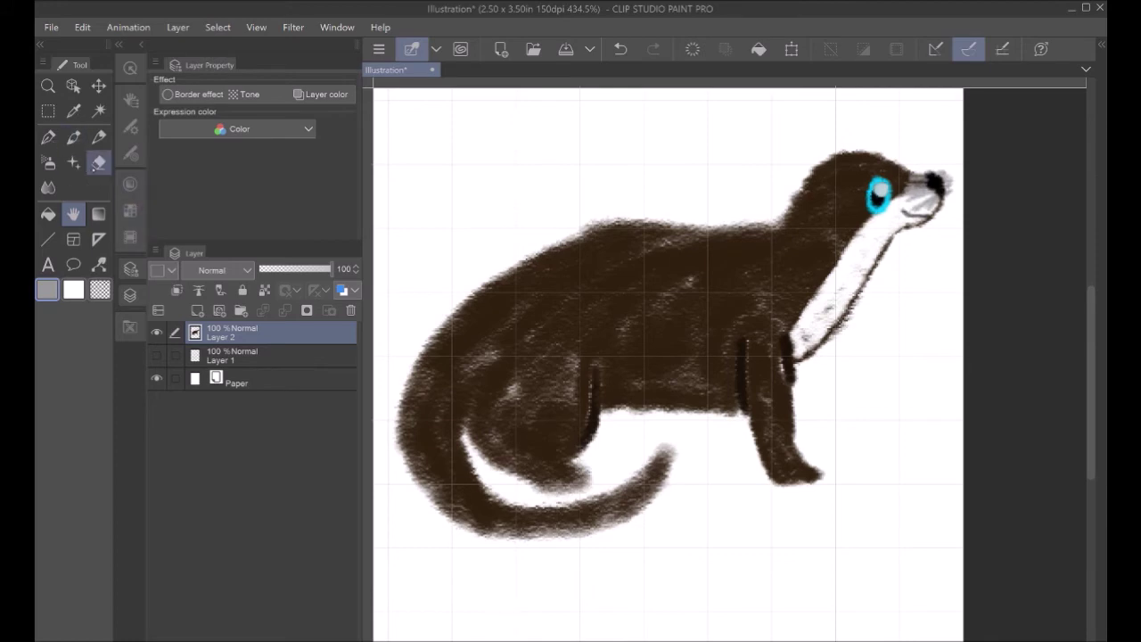
# - Erase the fuzzy upper edge of the animal's back up to the base of the neck, undoing the unwanted passes
pyautogui.scroll(3, 730, 364)
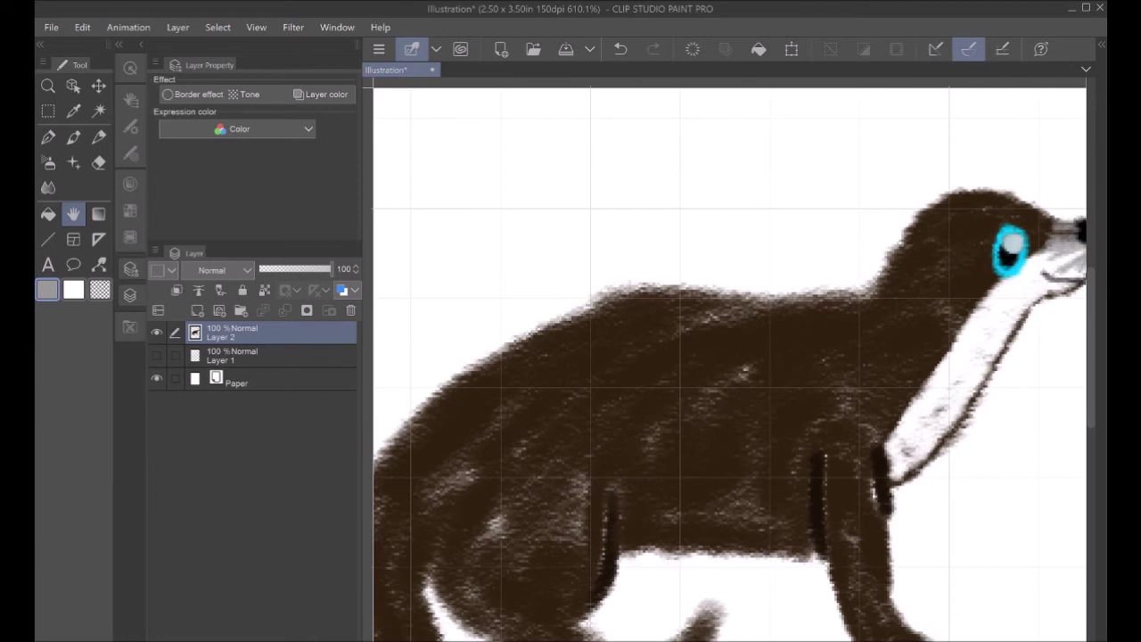
pyautogui.click(99, 163)
pyautogui.scroll(2, 730, 364)
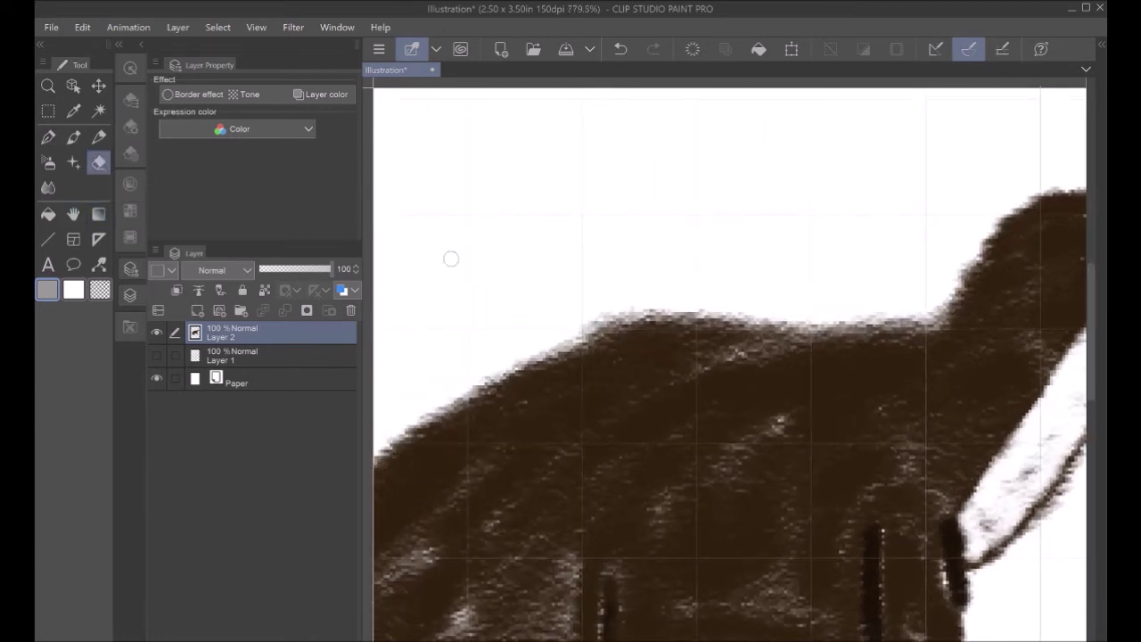
pyautogui.moveTo(571, 326)
pyautogui.mouseDown()
pyautogui.moveTo(668, 301)
pyautogui.moveTo(769, 295)
pyautogui.moveTo(900, 317)
pyautogui.moveTo(717, 316)
pyautogui.moveTo(486, 384)
pyautogui.mouseUp()
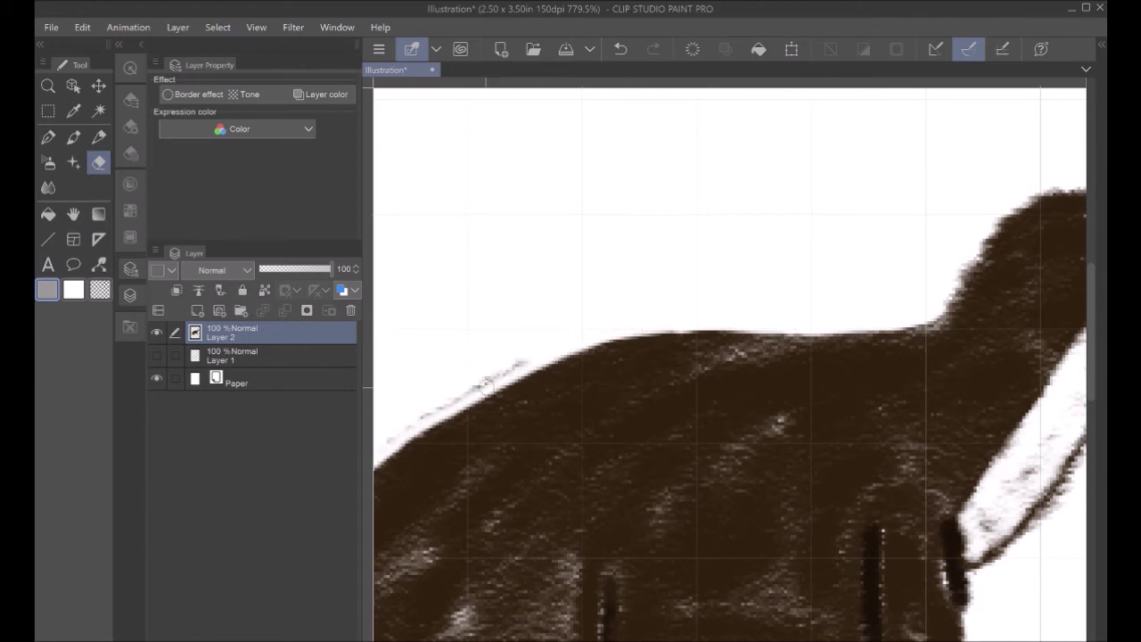
pyautogui.hotkey('ctrl', 'z')
pyautogui.hotkey('ctrl', 'z')
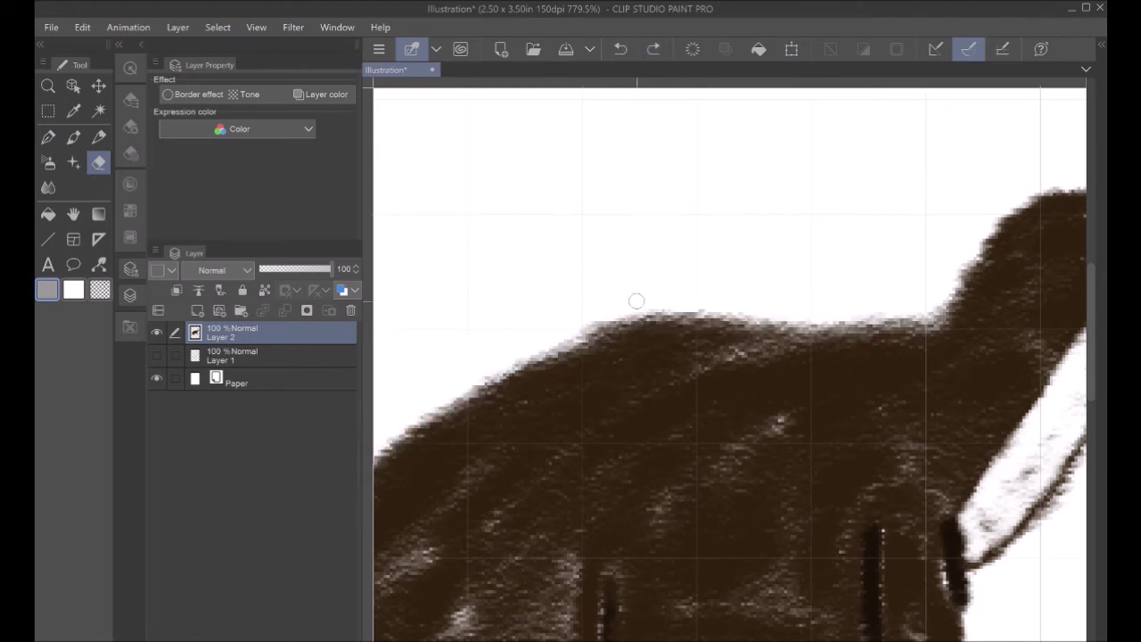
pyautogui.moveTo(637, 301)
pyautogui.mouseDown()
pyautogui.moveTo(464, 369)
pyautogui.moveTo(934, 294)
pyautogui.moveTo(942, 318)
pyautogui.moveTo(921, 327)
pyautogui.moveTo(959, 277)
pyautogui.mouseUp()
pyautogui.hotkey('ctrl', 'z')
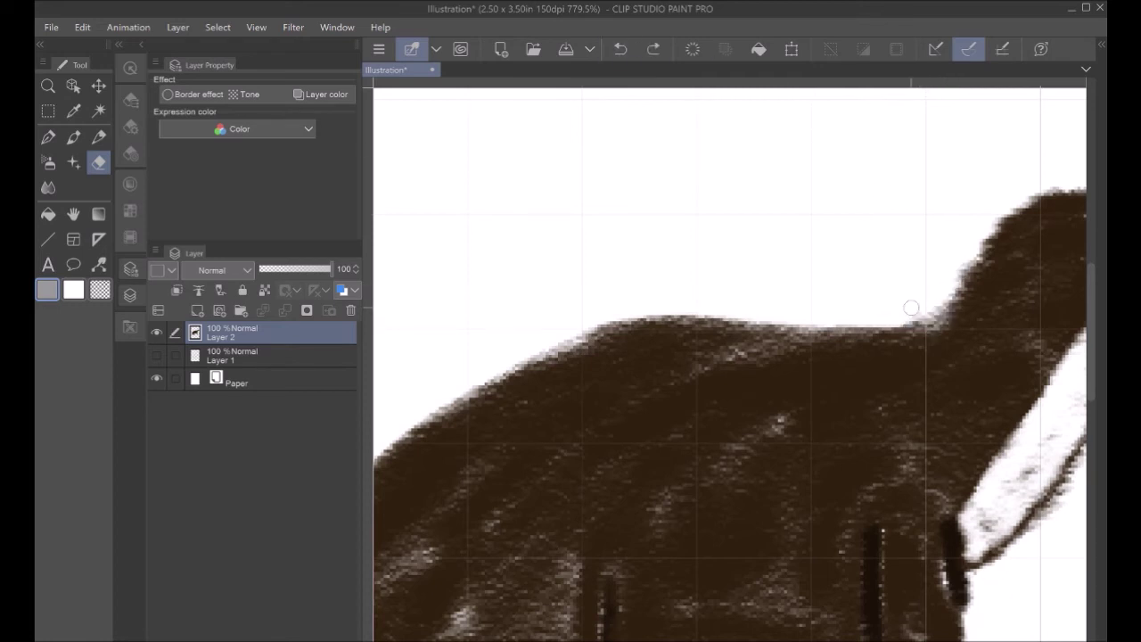
pyautogui.moveTo(911, 308)
pyautogui.mouseDown()
pyautogui.moveTo(932, 323)
pyautogui.moveTo(956, 290)
pyautogui.mouseUp()
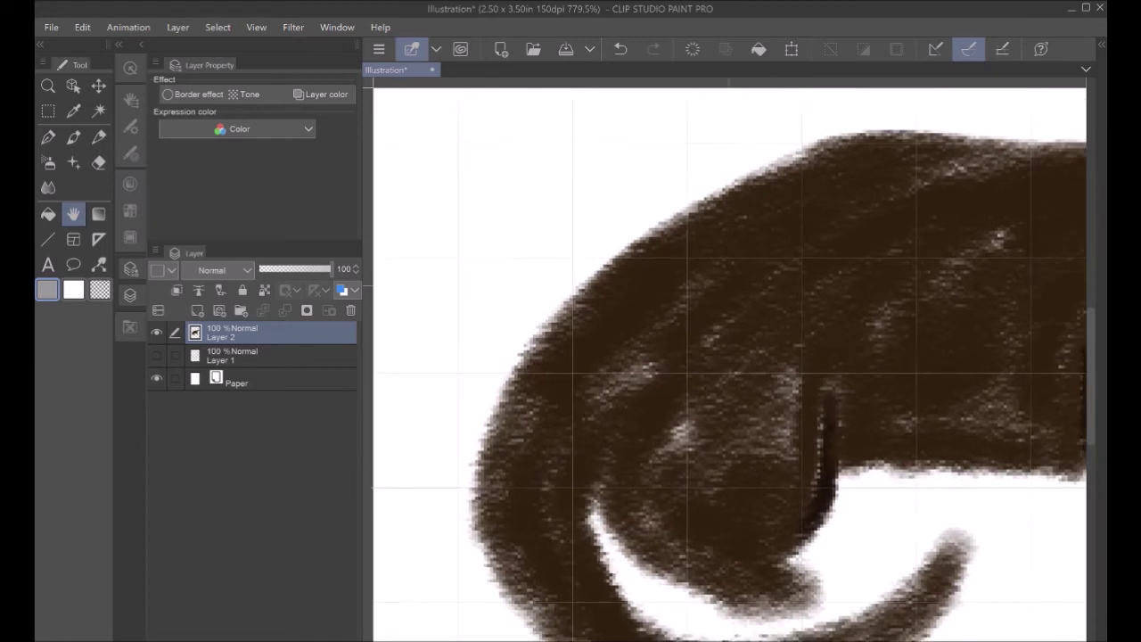
# - Erase the ragged outer edge of the rump and the curled tail to its tip, undoing the stray strokes
pyautogui.moveTo(753, 166); pyautogui.dragTo(844, 126)
pyautogui.moveTo(774, 159)
pyautogui.mouseDown()
pyautogui.moveTo(737, 152)
pyautogui.moveTo(501, 360)
pyautogui.moveTo(476, 402)
pyautogui.moveTo(443, 474)
pyautogui.moveTo(503, 637)
pyautogui.mouseUp()
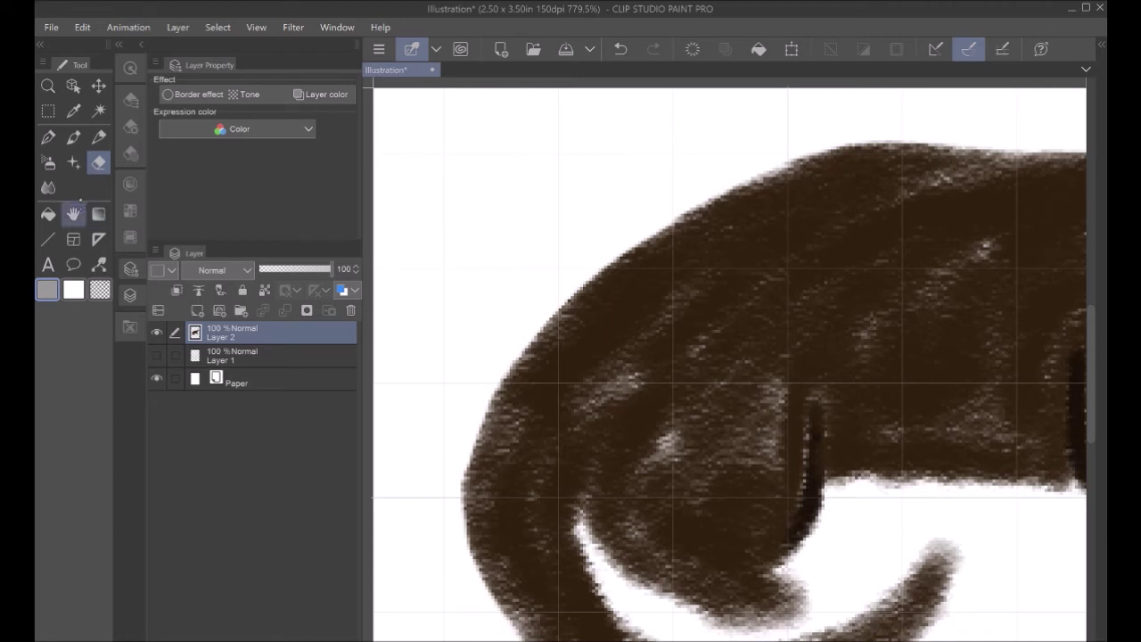
pyautogui.click(74, 213)
pyautogui.moveTo(665, 500); pyautogui.dragTo(612, 295)
pyautogui.click(99, 137)
pyautogui.moveTo(479, 461)
pyautogui.mouseDown()
pyautogui.moveTo(594, 254)
pyautogui.moveTo(588, 511)
pyautogui.mouseUp()
pyautogui.click(620, 49)
pyautogui.click(99, 163)
pyautogui.moveTo(502, 483); pyautogui.dragTo(626, 516)
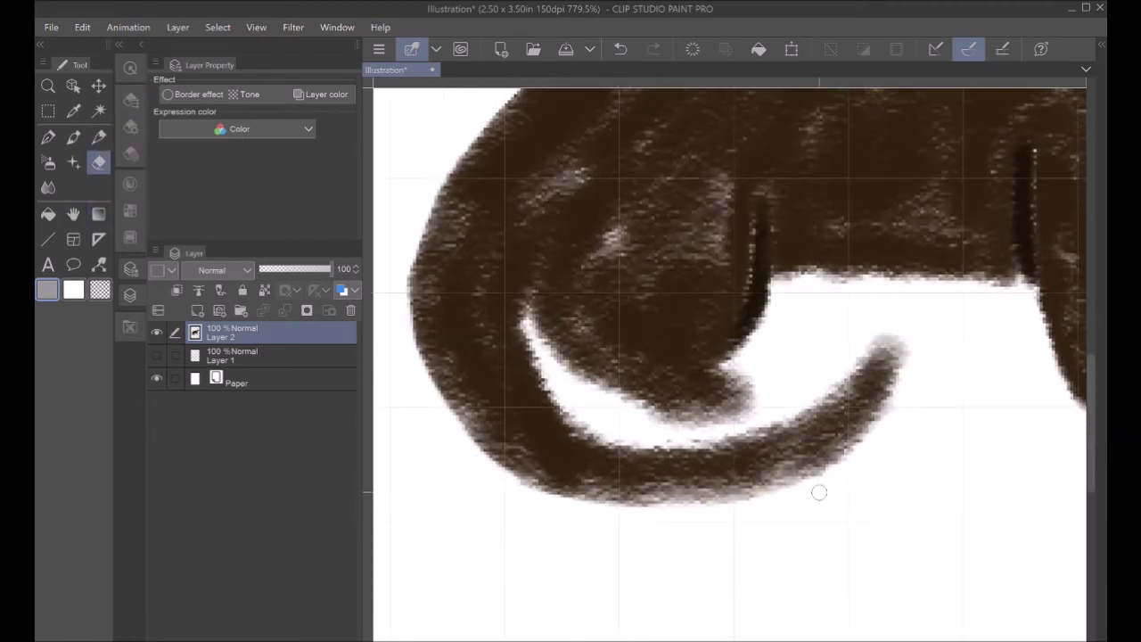
pyautogui.moveTo(547, 509)
pyautogui.mouseDown()
pyautogui.moveTo(767, 505)
pyautogui.moveTo(761, 495)
pyautogui.moveTo(857, 451)
pyautogui.moveTo(902, 333)
pyautogui.moveTo(742, 421)
pyautogui.moveTo(800, 400)
pyautogui.moveTo(640, 448)
pyautogui.moveTo(772, 424)
pyautogui.moveTo(836, 398)
pyautogui.mouseUp()
pyautogui.click(621, 49)
# - Fill the pale gaps along the curled tail with the dark brown sampled from the body, using the pencil
pyautogui.click(99, 137)
pyautogui.click(130, 184)
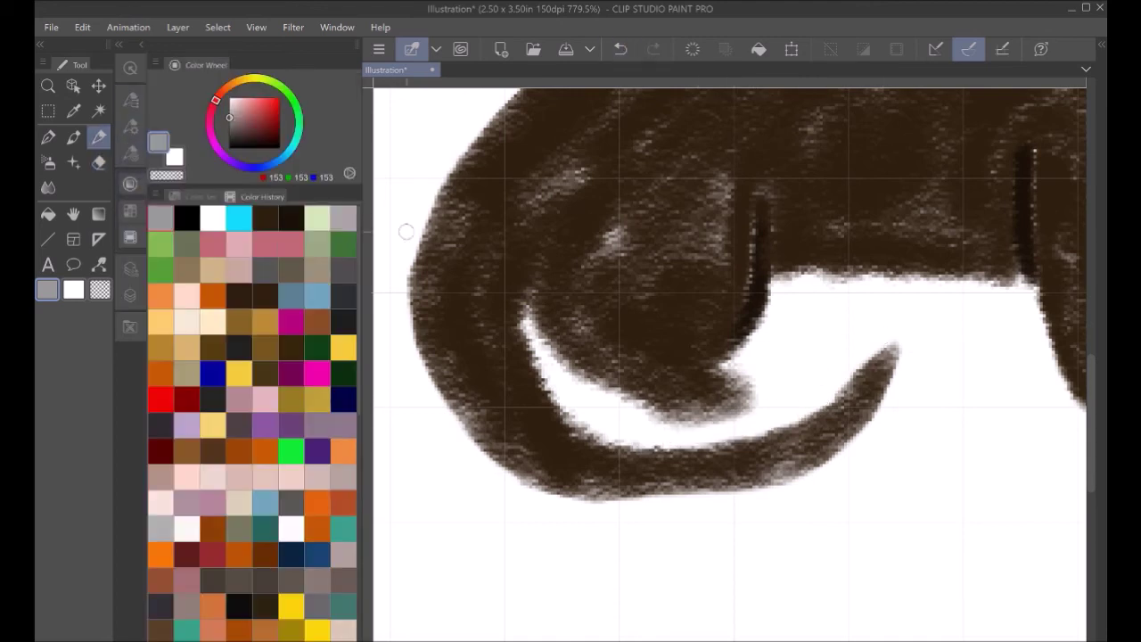
pyautogui.keyDown('alt'); pyautogui.click(486, 343); pyautogui.keyUp('alt')
pyautogui.moveTo(602, 493)
pyautogui.mouseDown()
pyautogui.moveTo(818, 467)
pyautogui.moveTo(831, 455)
pyautogui.mouseUp()
pyautogui.moveTo(845, 397)
pyautogui.mouseDown()
pyautogui.moveTo(816, 415)
pyautogui.moveTo(617, 447)
pyautogui.moveTo(567, 421)
pyautogui.mouseUp()
# - Erase the rough edges of the hind foot, the gap between haunch and tail, and the outermost curve of the rump
pyautogui.click(100, 164)
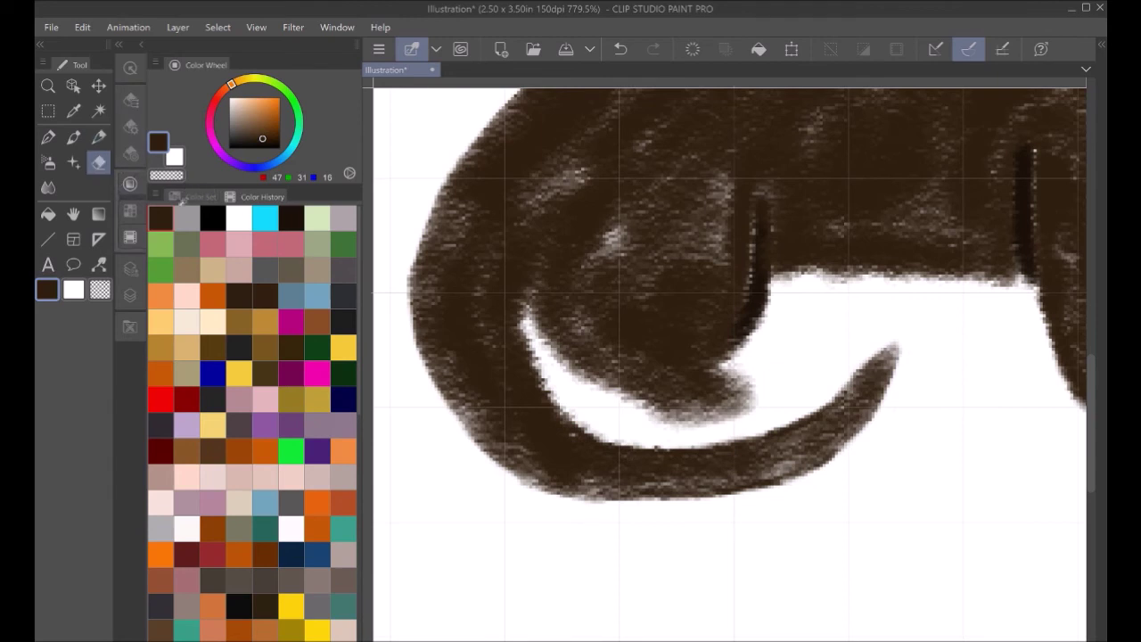
pyautogui.moveTo(731, 421)
pyautogui.mouseDown()
pyautogui.moveTo(662, 421)
pyautogui.moveTo(749, 414)
pyautogui.mouseUp()
pyautogui.moveTo(666, 423)
pyautogui.mouseDown()
pyautogui.moveTo(725, 368)
pyautogui.moveTo(707, 418)
pyautogui.mouseUp()
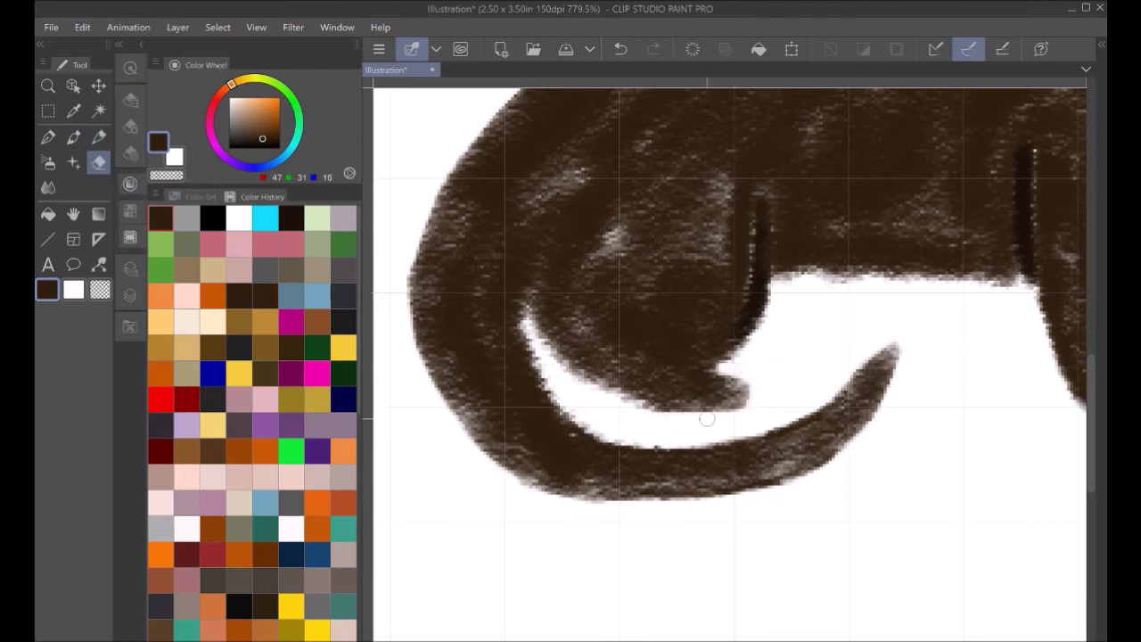
pyautogui.moveTo(531, 321); pyautogui.dragTo(571, 413)
pyautogui.click(621, 50)
pyautogui.moveTo(536, 322); pyautogui.dragTo(658, 416)
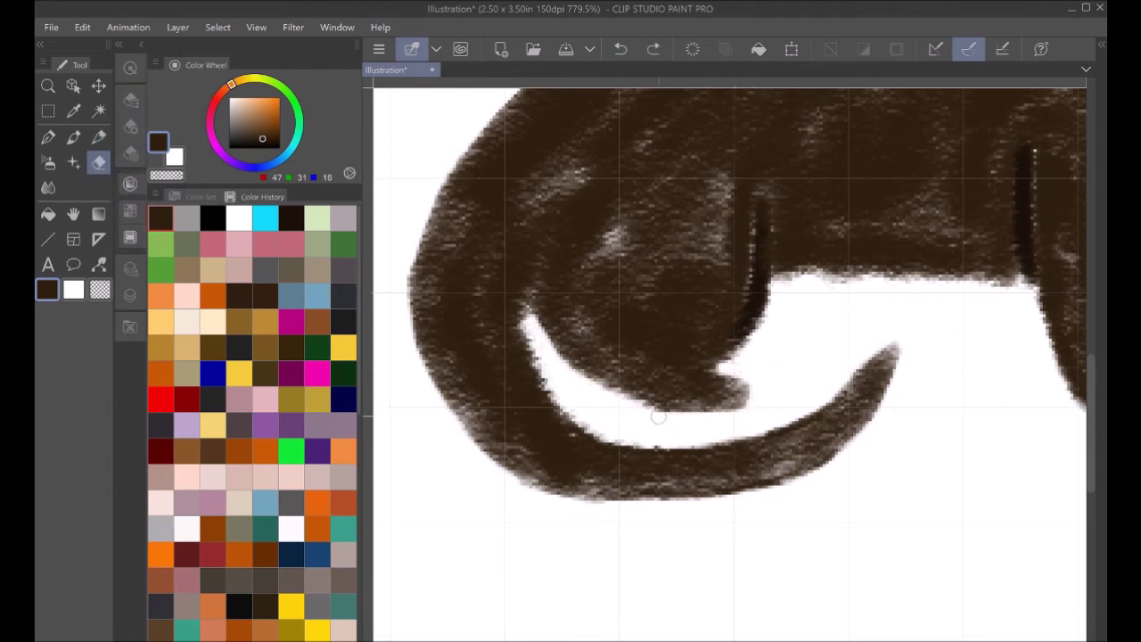
pyautogui.moveTo(408, 251); pyautogui.dragTo(412, 320)
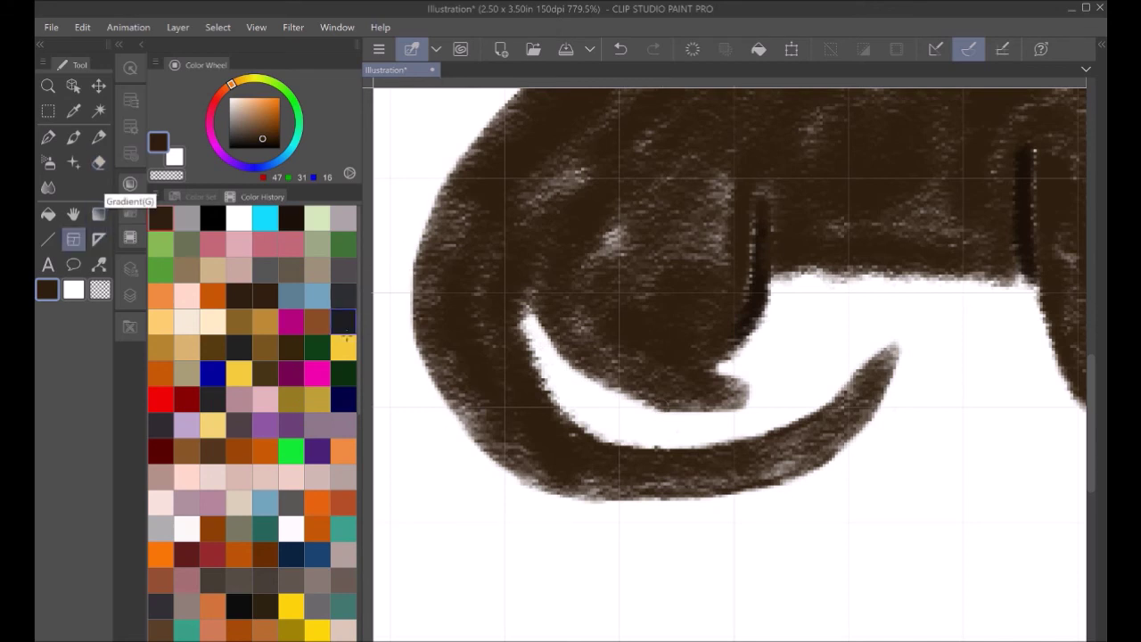
# - Erase the uneven edges under the belly and around the front leg and paw, undoing a misplaced pencil stroke
pyautogui.click(73, 214)
pyautogui.moveTo(960, 473)
pyautogui.mouseDown()
pyautogui.moveTo(630, 613)
pyautogui.moveTo(695, 640)
pyautogui.mouseUp()
pyautogui.click(99, 137)
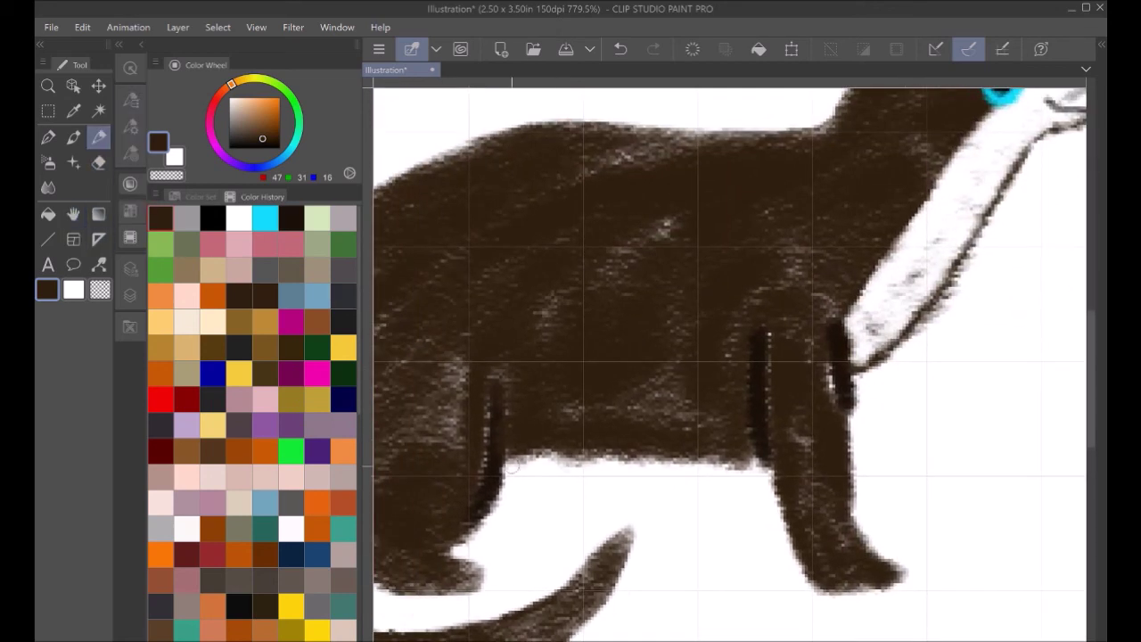
pyautogui.moveTo(513, 466); pyautogui.dragTo(629, 468)
pyautogui.click(622, 49)
pyautogui.press('e')
pyautogui.moveTo(513, 464)
pyautogui.mouseDown()
pyautogui.moveTo(747, 473)
pyautogui.moveTo(690, 472)
pyautogui.mouseUp()
pyautogui.moveTo(856, 601)
pyautogui.mouseDown()
pyautogui.moveTo(895, 596)
pyautogui.moveTo(843, 593)
pyautogui.moveTo(899, 540)
pyautogui.moveTo(868, 516)
pyautogui.moveTo(854, 420)
pyautogui.moveTo(857, 485)
pyautogui.mouseUp()
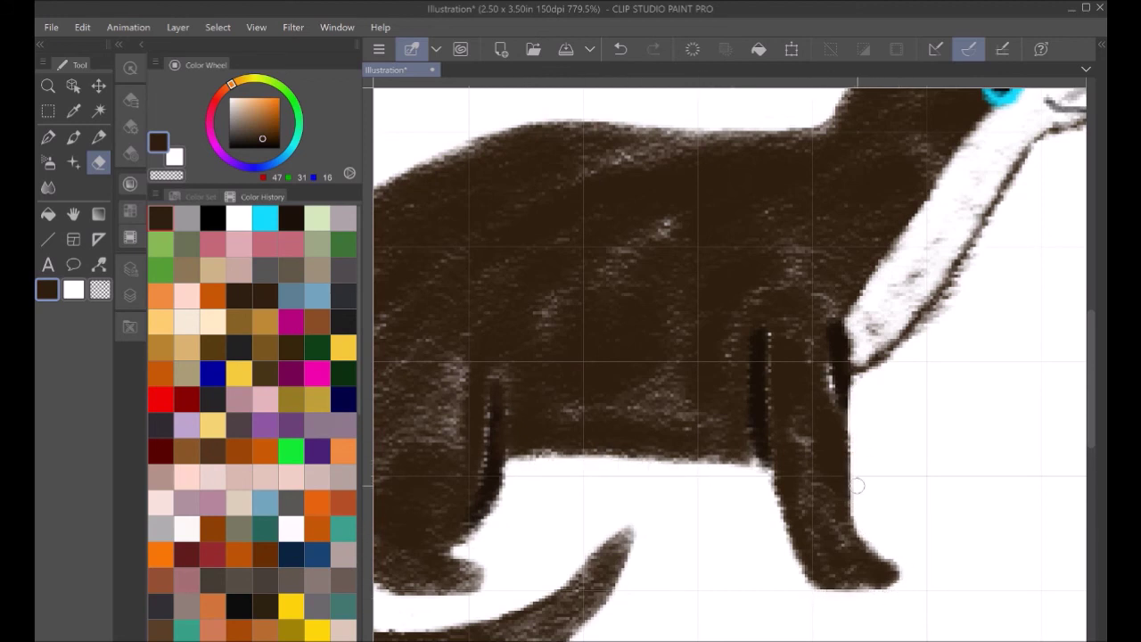
# - Fill the white gap at the top of the front leg with dark brown, undoing a stray pen stroke
pyautogui.press('b')
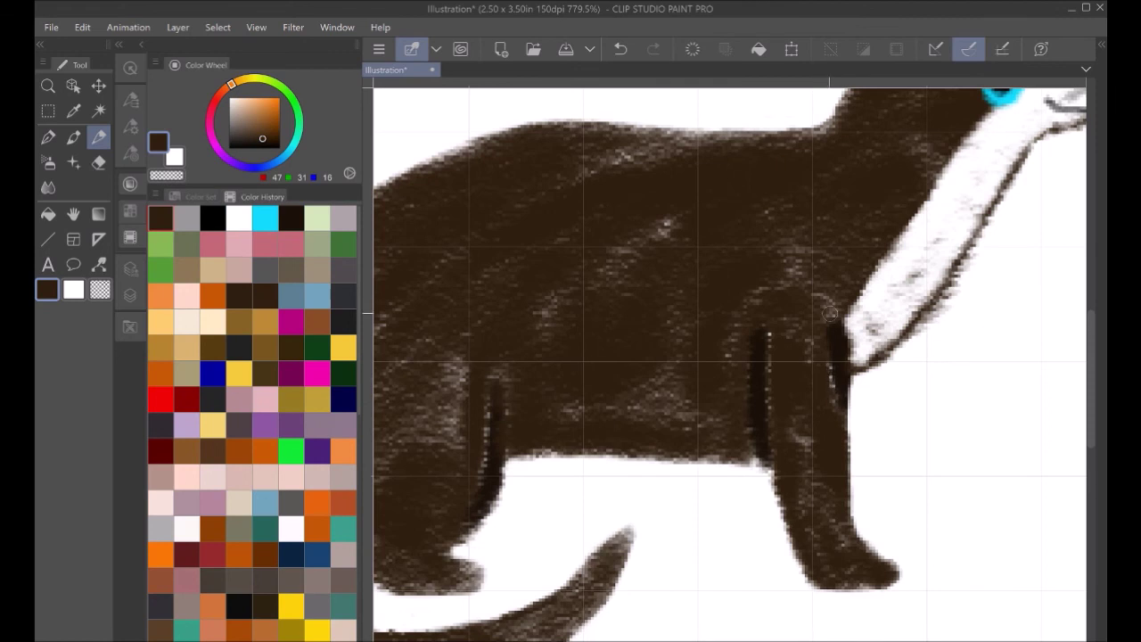
pyautogui.click(48, 136)
pyautogui.hotkey('ctrl', 'z')
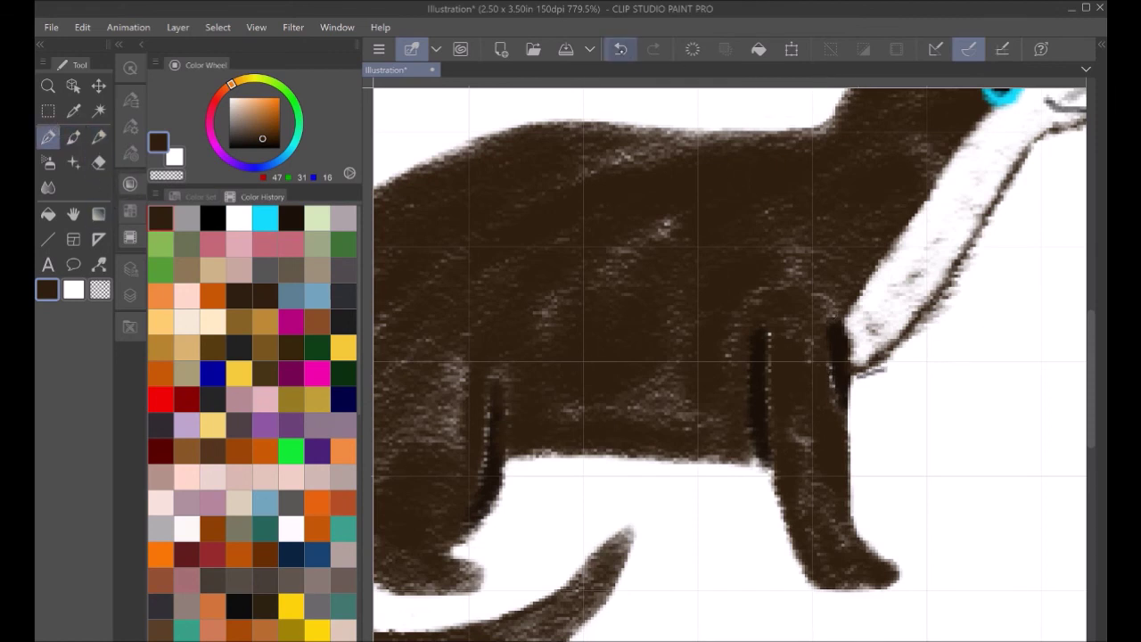
# - Erase the ragged edges along the front of the throat and chest and around the back of the neck and head
pyautogui.press('e')
pyautogui.moveTo(931, 314); pyautogui.dragTo(1024, 161)
pyautogui.press('space')
pyautogui.moveTo(944, 336)
pyautogui.mouseDown()
pyautogui.moveTo(733, 505)
pyautogui.moveTo(681, 572)
pyautogui.mouseUp()
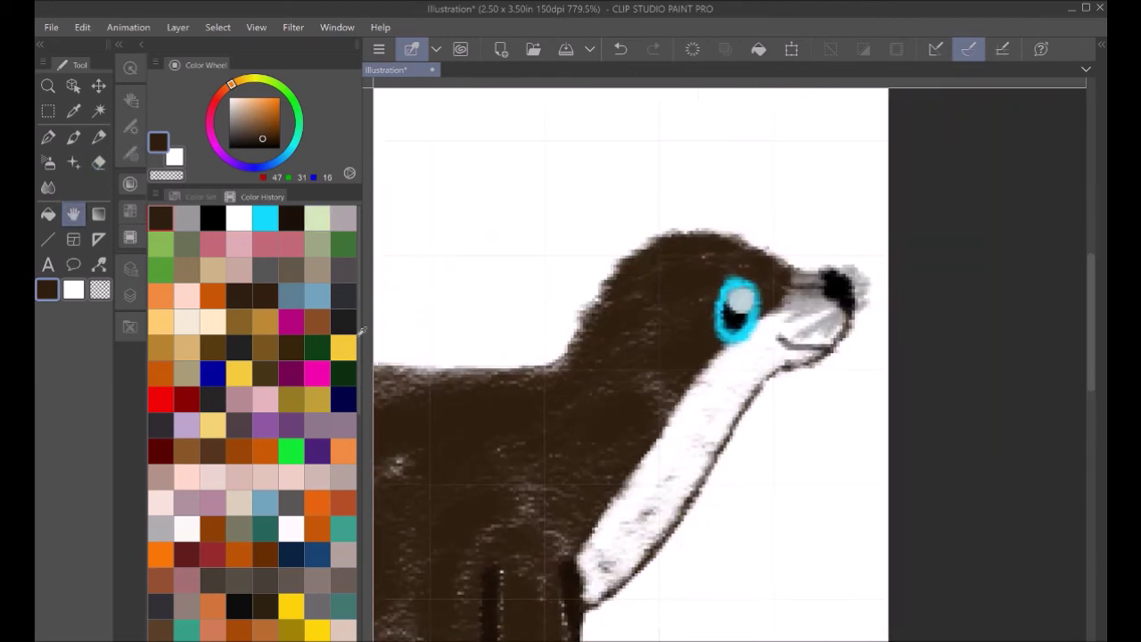
pyautogui.press('e')
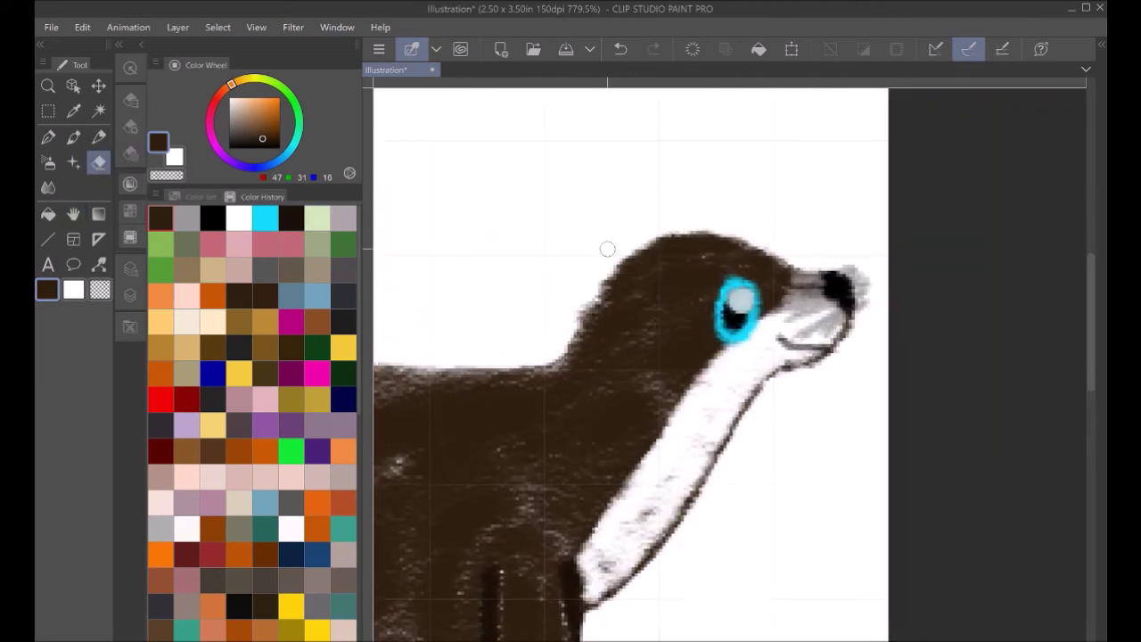
pyautogui.press('h')
pyautogui.scroll(-4, 1003, 161)
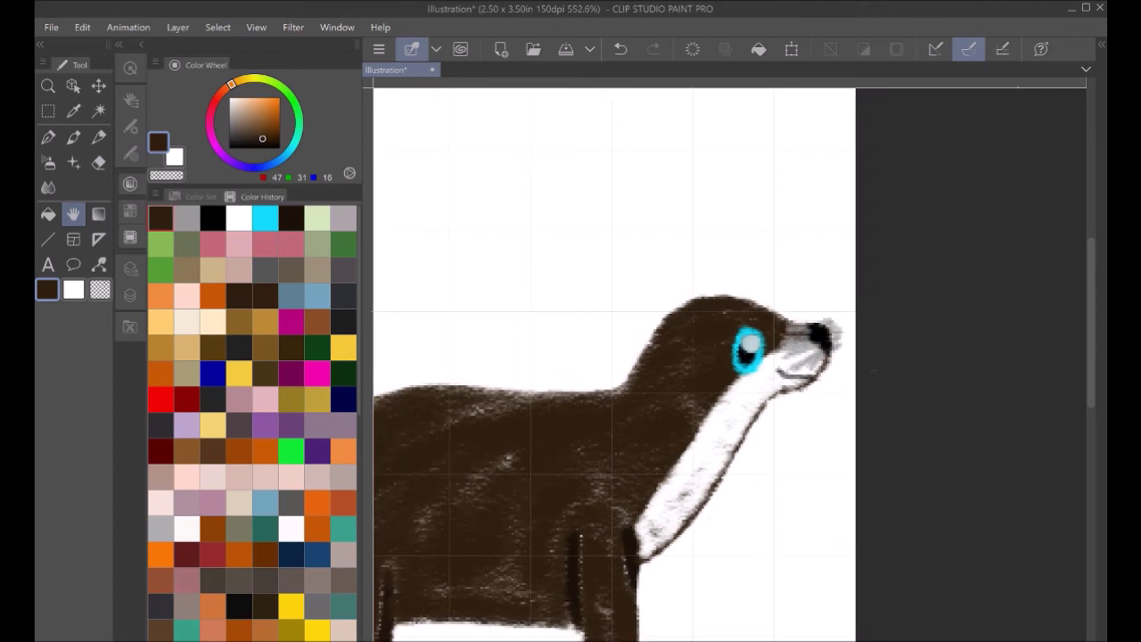